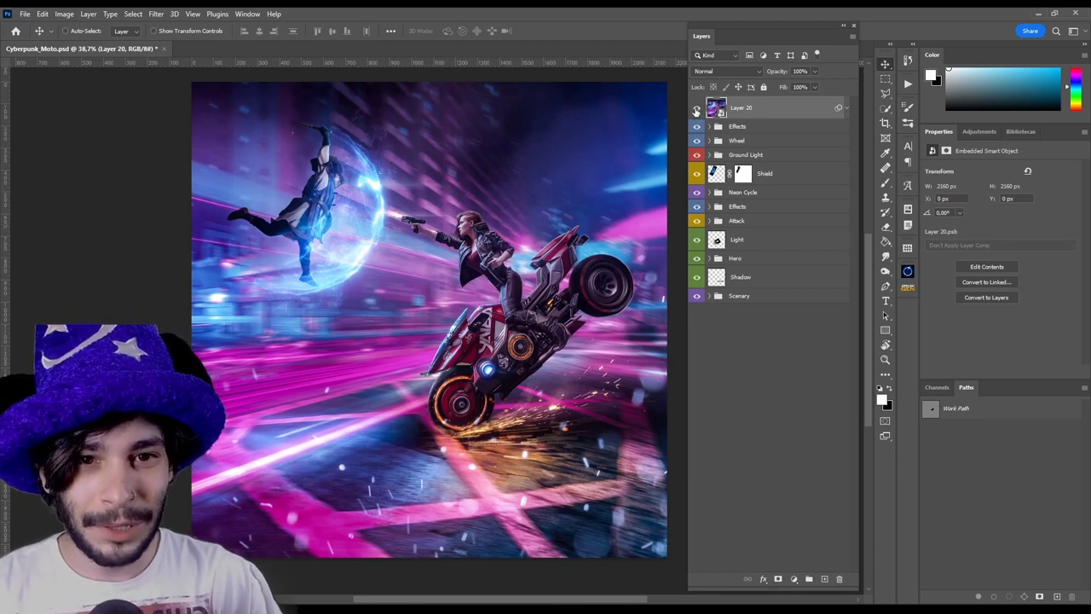
Step: Hide every layer and the Scenary adjustments, leaving only Layer 1, the blurred street photo, selected
{"action": "left_click_drag", "start_coordinate": [698, 150], "coordinate": [698, 281]}
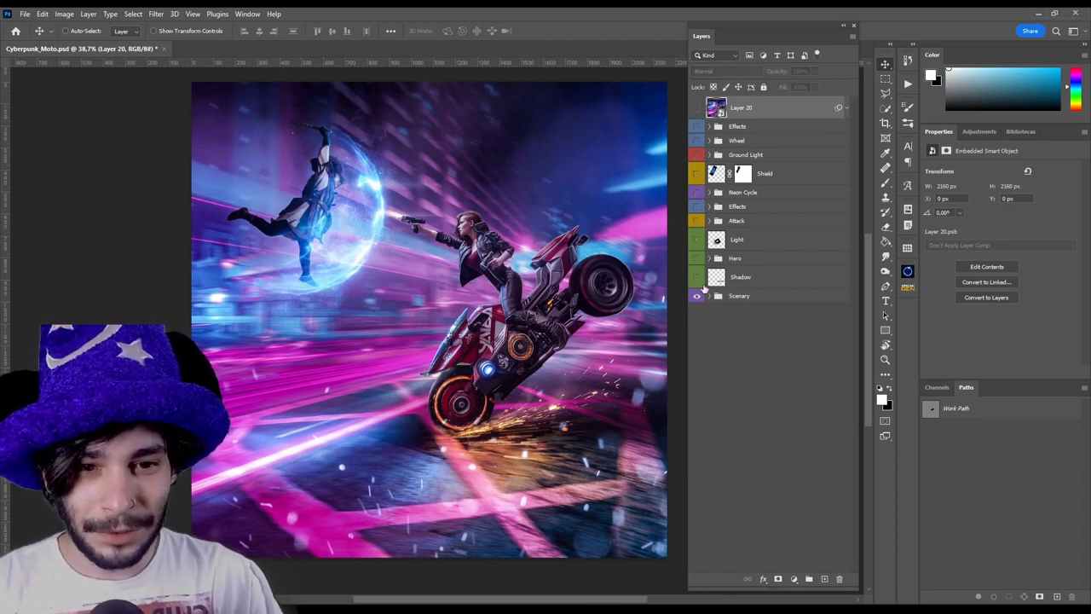
{"action": "left_click", "coordinate": [711, 296]}
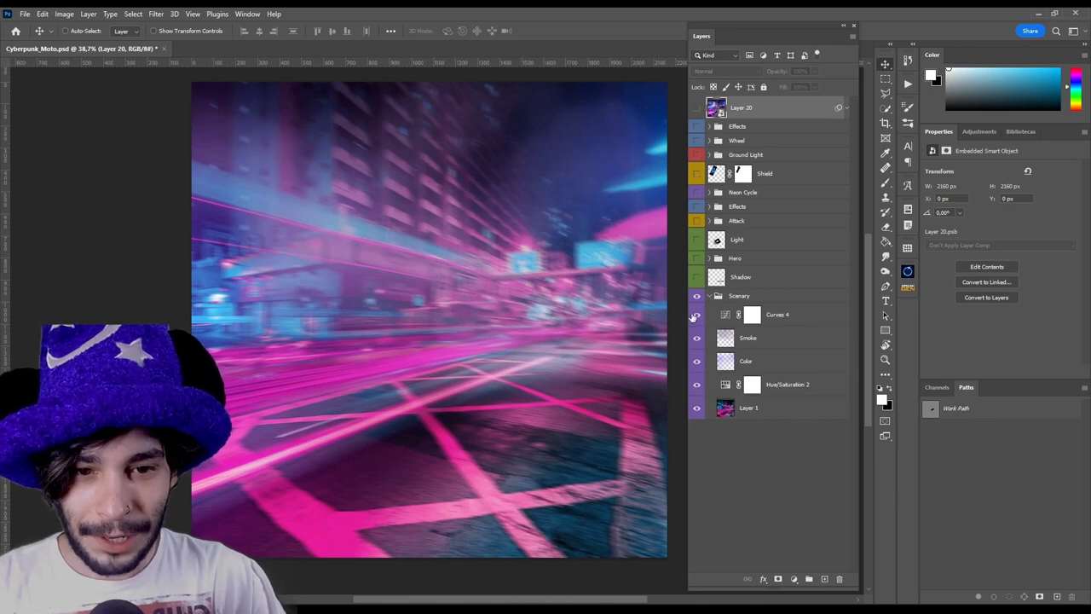
{"action": "left_click", "coordinate": [697, 383]}
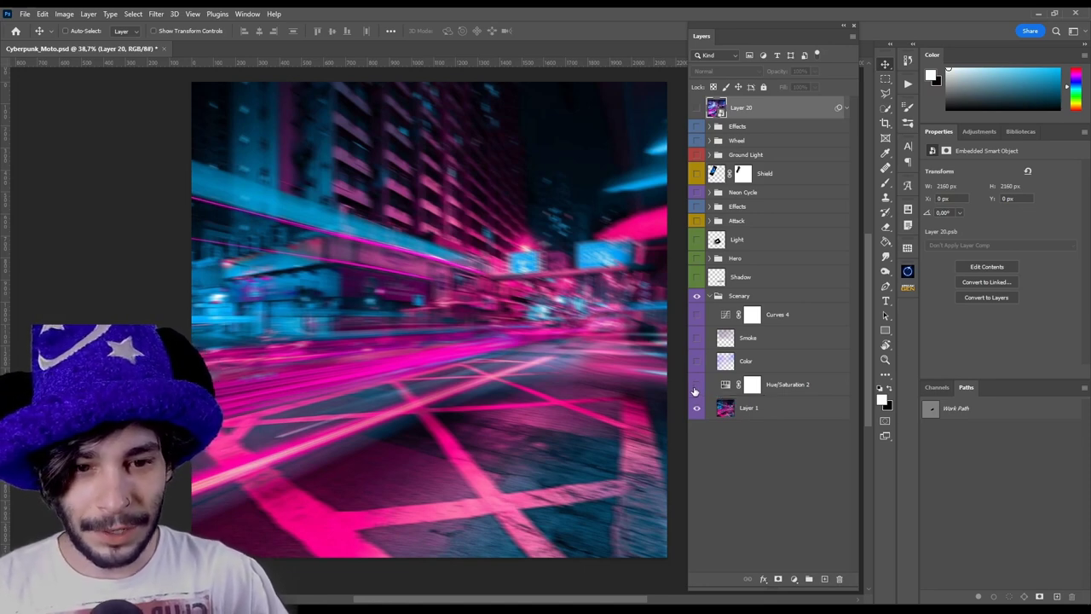
{"action": "left_click", "coordinate": [454, 394], "text": "ctrl"}
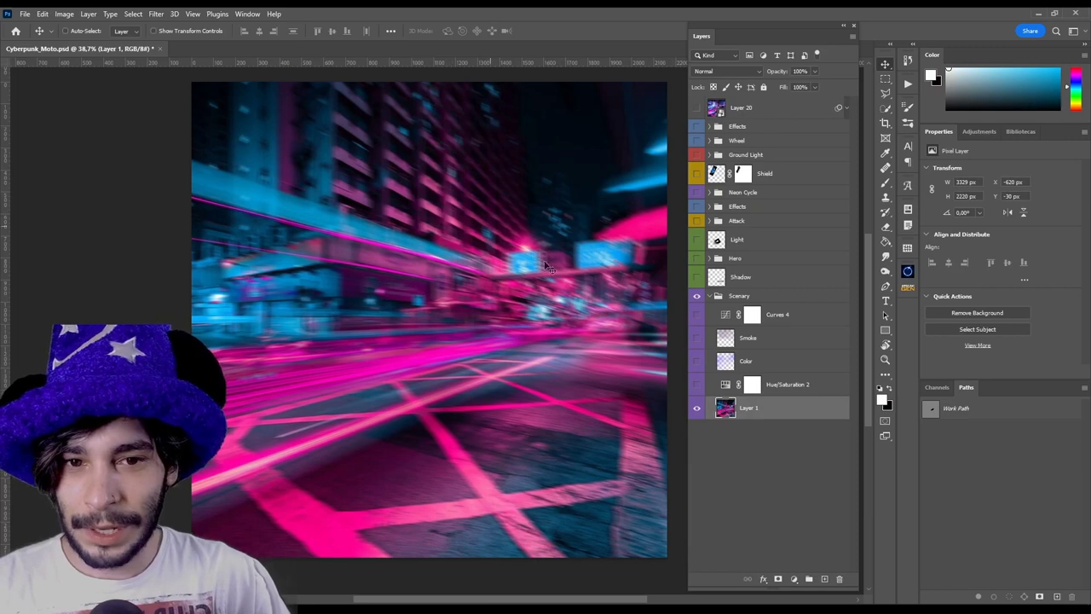
Step: Turn Hue/Saturation 2 back on, comparing its saturation with and without the adjustment
{"action": "scroll", "coordinate": [463, 324], "scroll_direction": "up", "scroll_amount": 1}
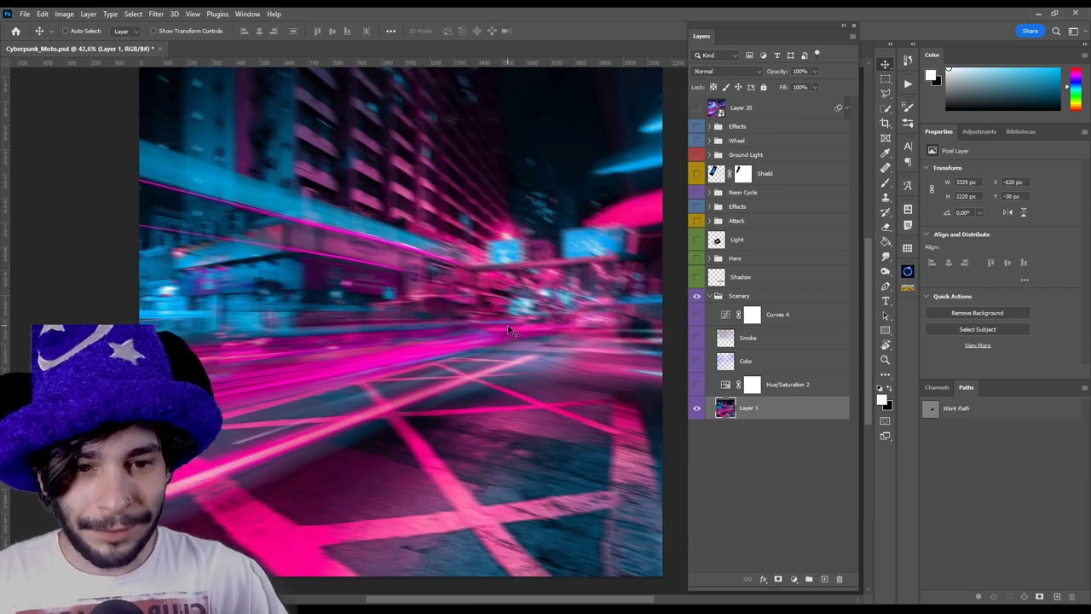
{"action": "left_click", "coordinate": [808, 389]}
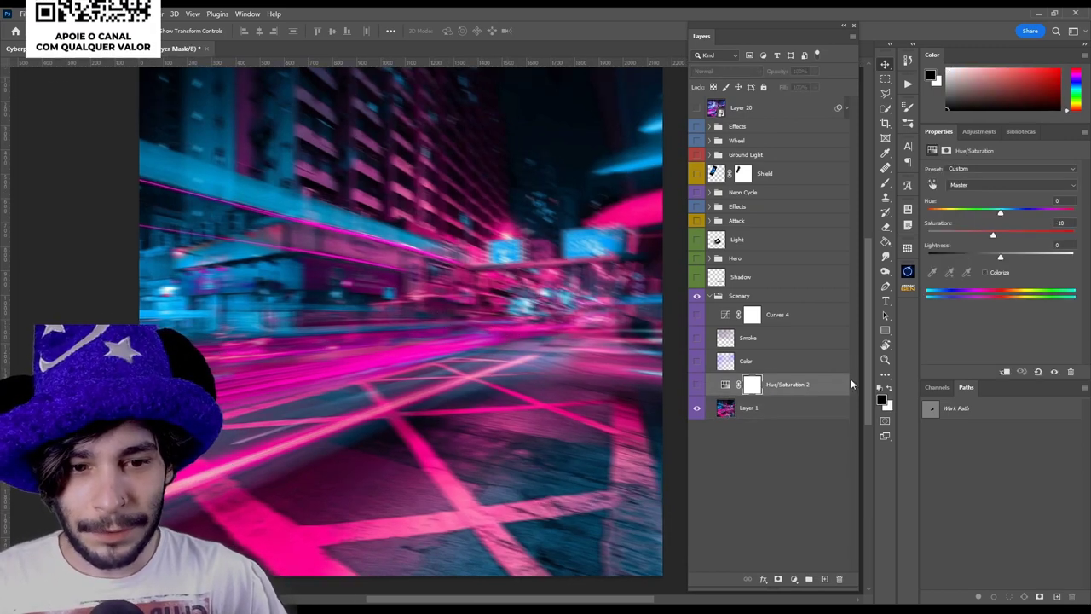
{"action": "left_click", "coordinate": [696, 385]}
{"action": "left_click", "coordinate": [696, 386]}
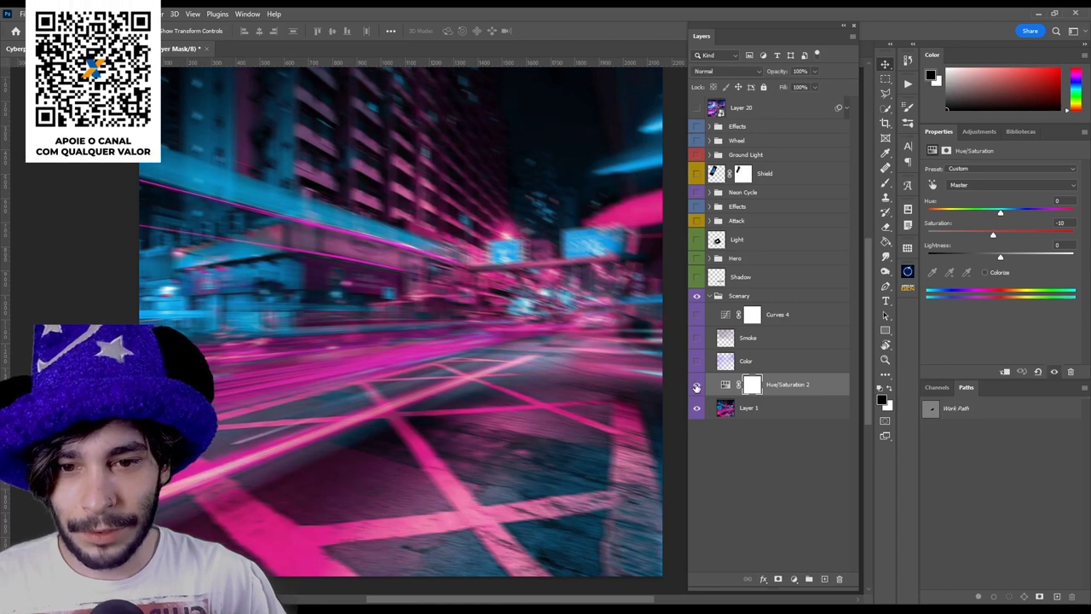
{"action": "left_click", "coordinate": [696, 386]}
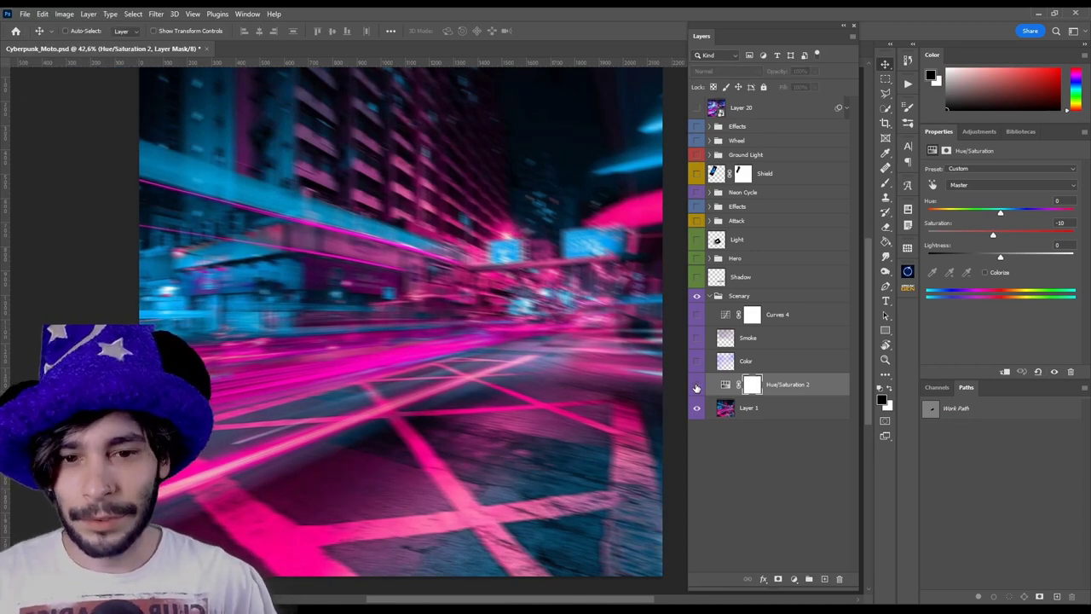
{"action": "left_click", "coordinate": [697, 386]}
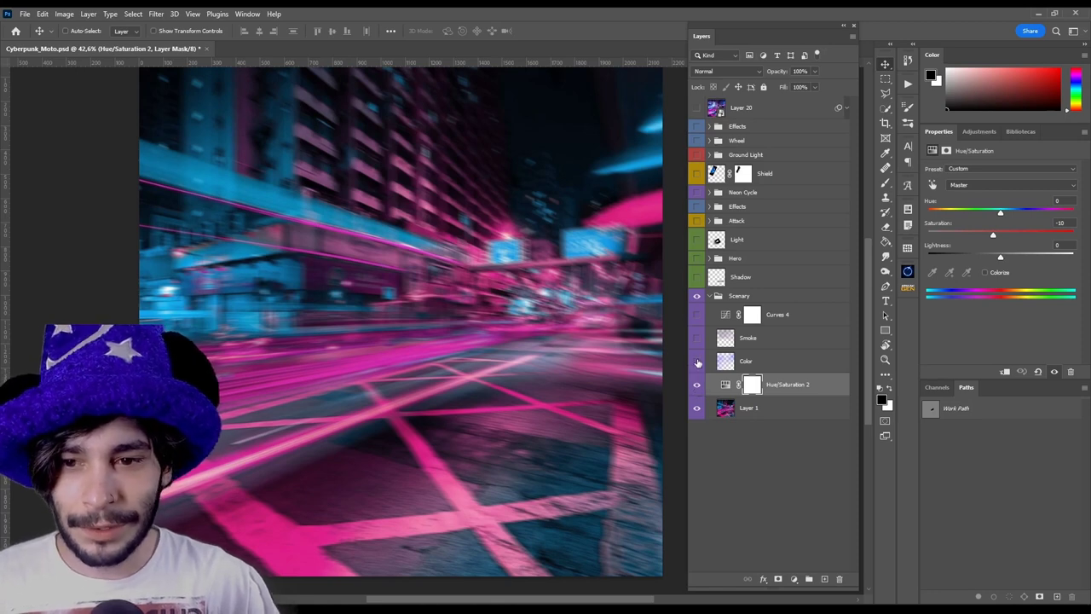
Step: Show the Color layer to brighten the scene, compare it, and leave it selected
{"action": "left_click", "coordinate": [697, 362]}
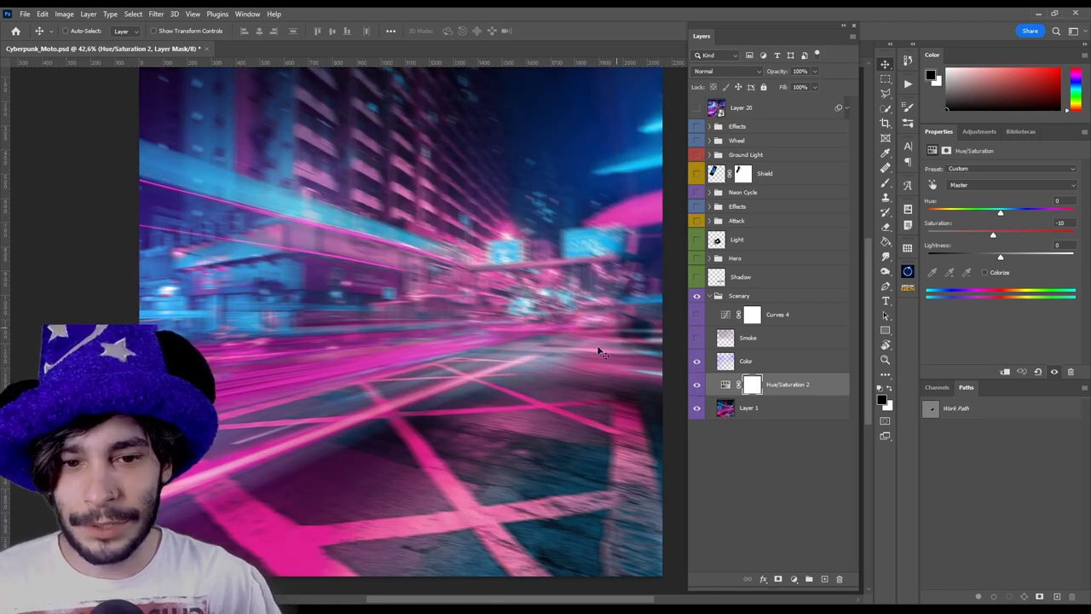
{"action": "left_click", "coordinate": [696, 363]}
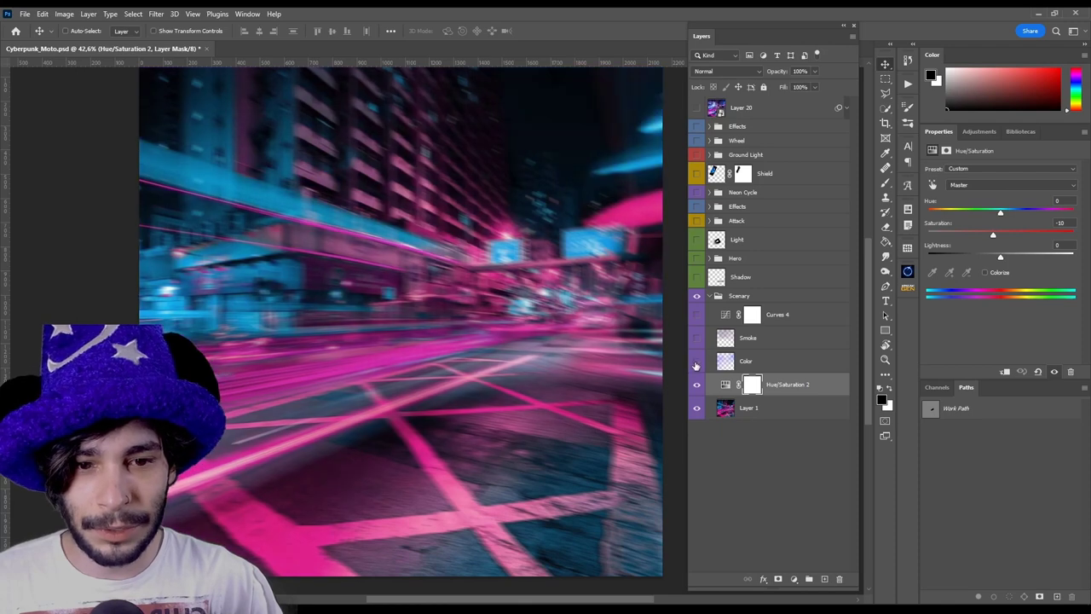
{"action": "left_click", "coordinate": [696, 364]}
{"action": "left_click", "coordinate": [748, 359]}
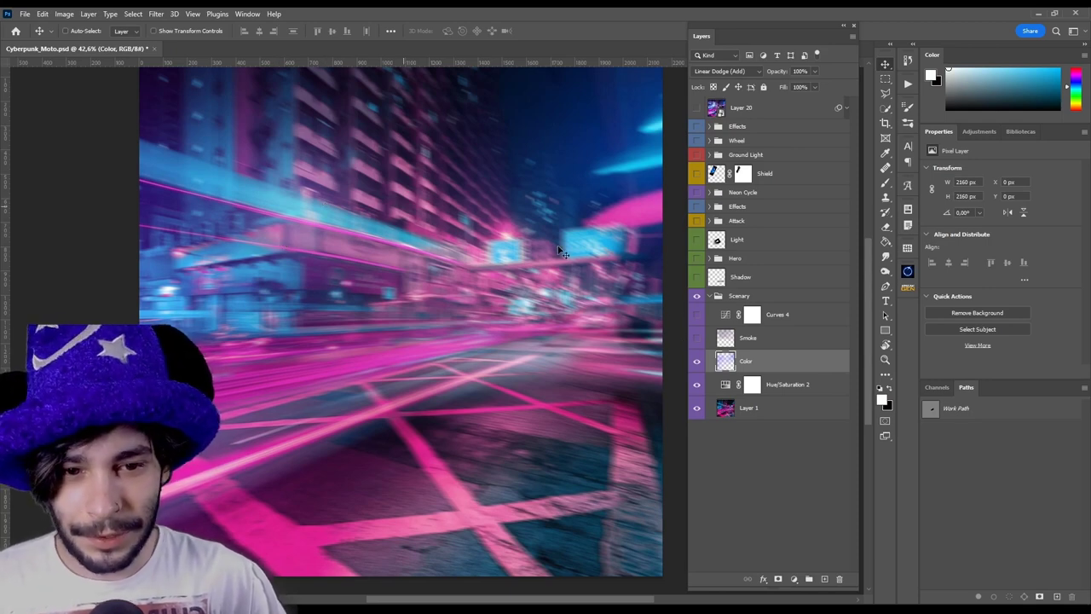
Step: Turn the pink Smoke layer and Curves 4 back on, then collapse the Scenary group
{"action": "left_click", "coordinate": [697, 340]}
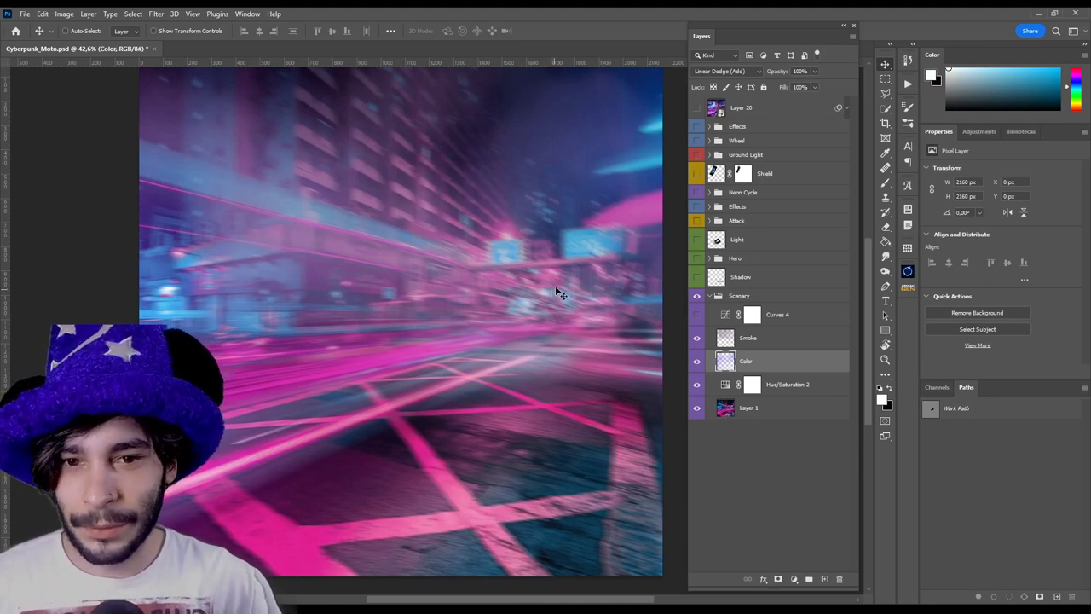
{"action": "left_click", "coordinate": [755, 338]}
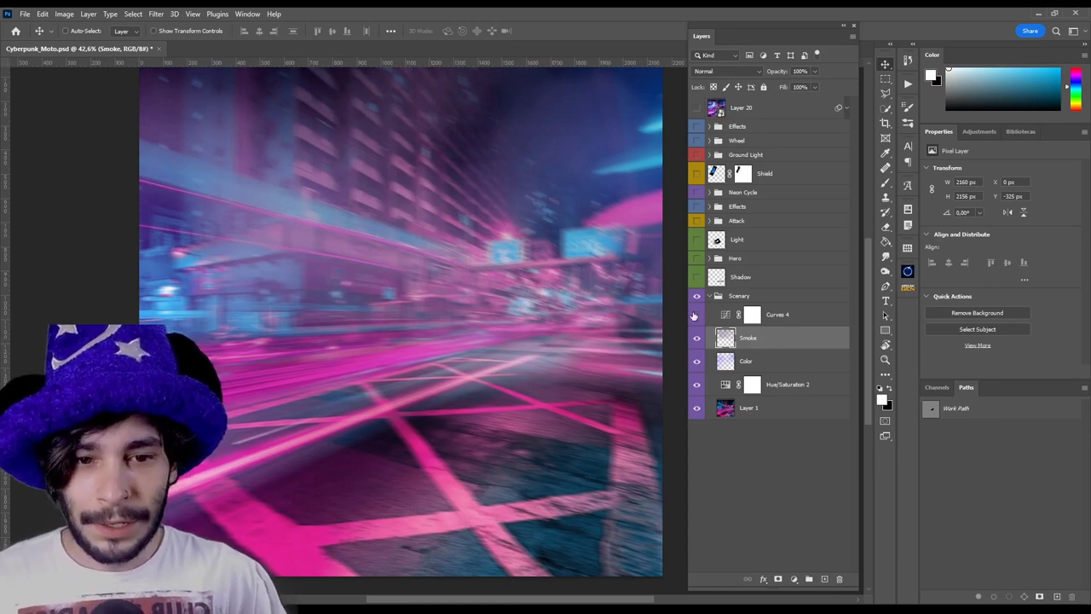
{"action": "left_click", "coordinate": [696, 316]}
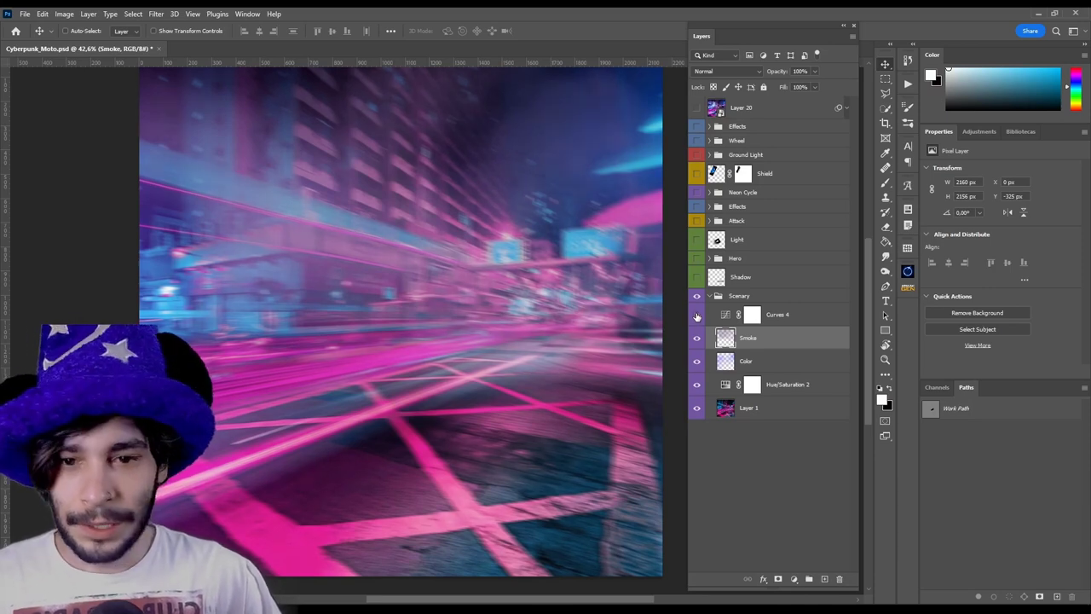
{"action": "mouse_move", "coordinate": [698, 316]}
{"action": "left_mouse_down"}
{"action": "mouse_move", "coordinate": [699, 388]}
{"action": "mouse_move", "coordinate": [699, 324]}
{"action": "left_mouse_up"}
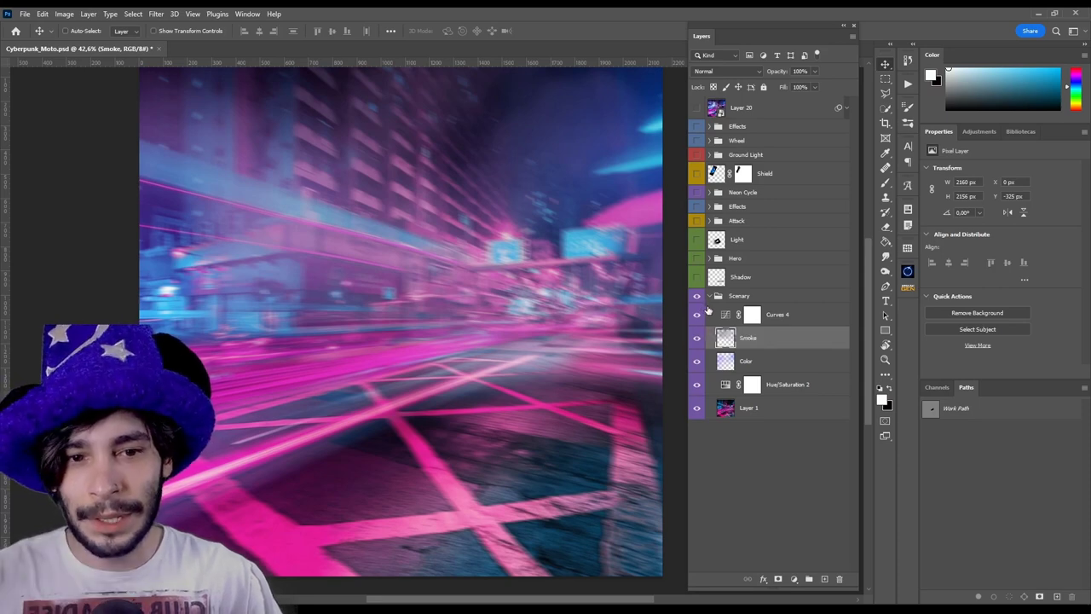
{"action": "left_click", "coordinate": [709, 296]}
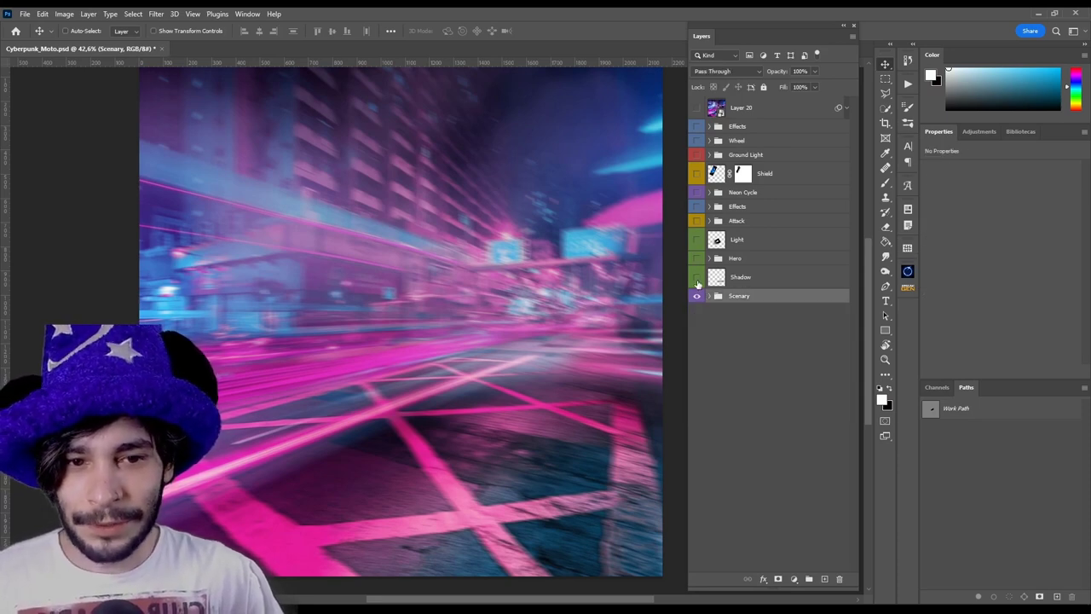
Step: Show the Shadow layer and Hero group, then hide all adjustments inside the Hero group
{"action": "left_click", "coordinate": [697, 279]}
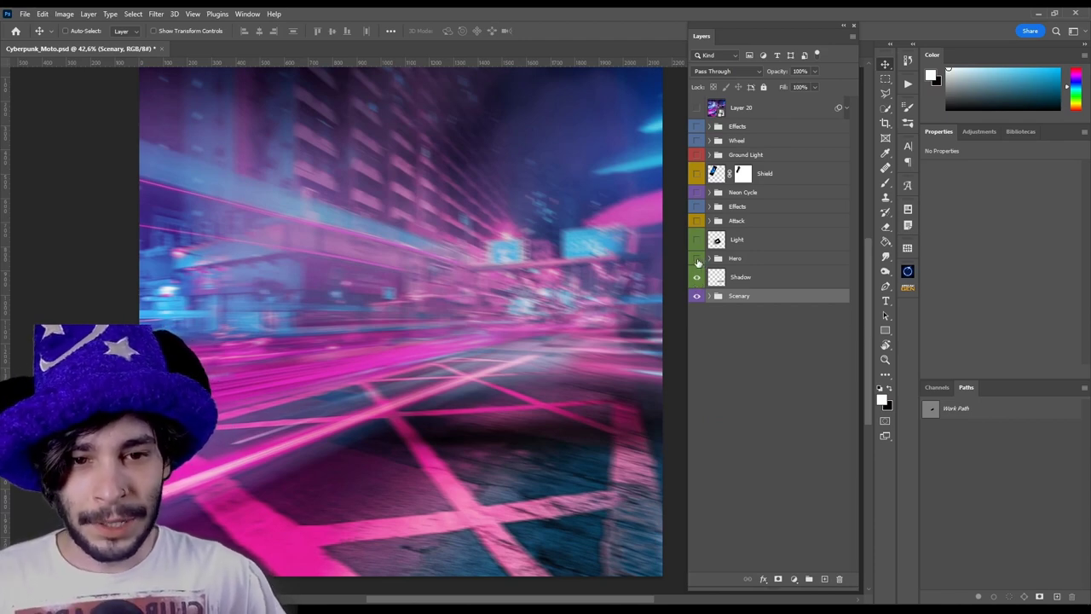
{"action": "left_click", "coordinate": [697, 259]}
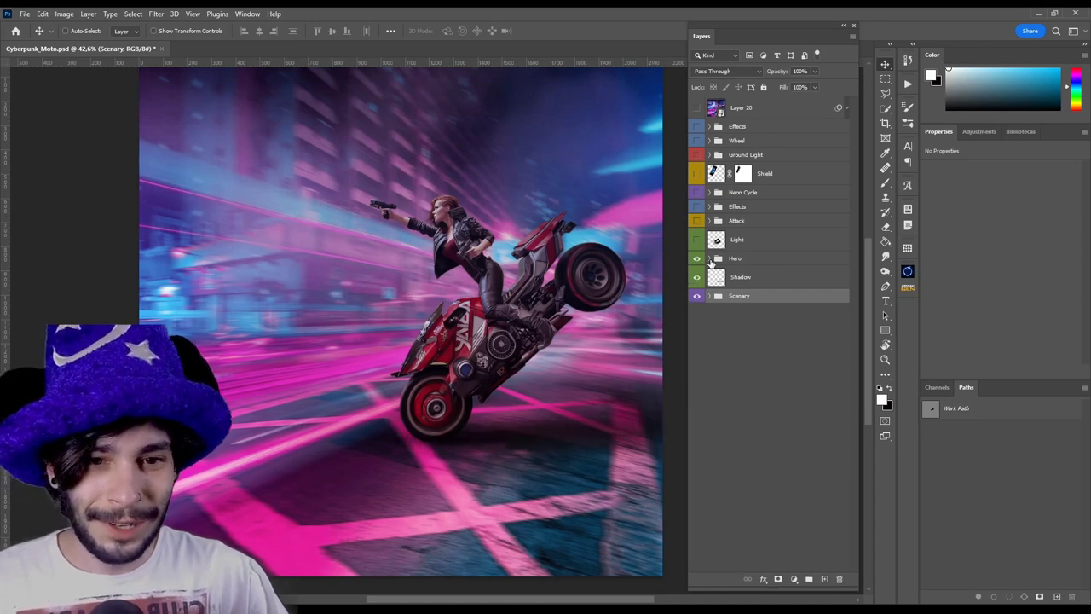
{"action": "left_click", "coordinate": [710, 259]}
{"action": "left_click_drag", "start_coordinate": [698, 277], "coordinate": [697, 417]}
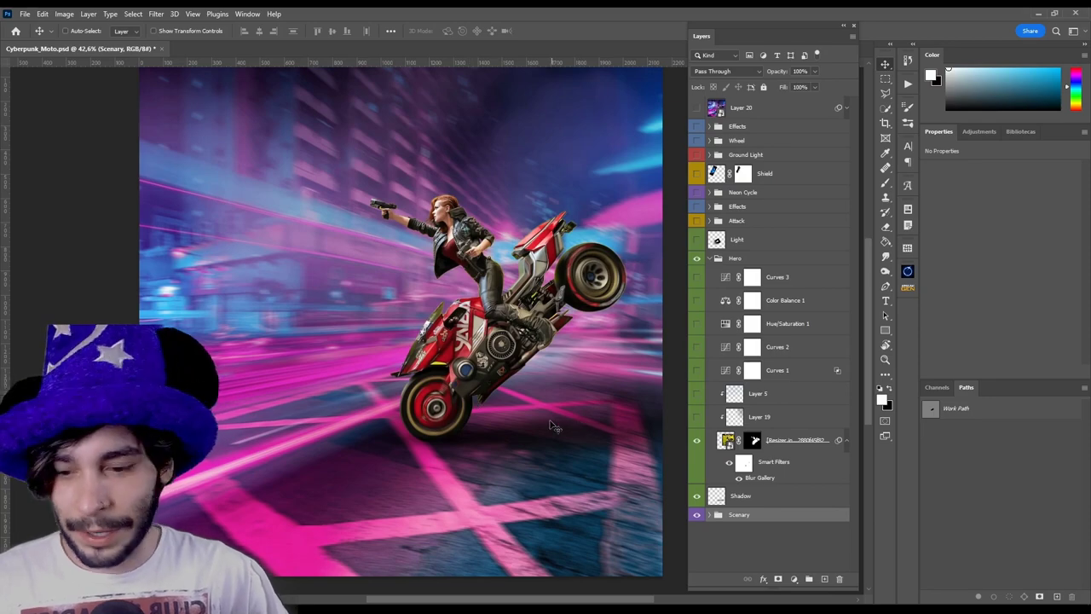
{"action": "scroll", "coordinate": [561, 302], "scroll_direction": "up", "scroll_amount": 2}
{"action": "scroll", "coordinate": [561, 303], "scroll_direction": "up", "scroll_amount": 2}
{"action": "scroll", "coordinate": [560, 302], "scroll_direction": "up", "scroll_amount": 2}
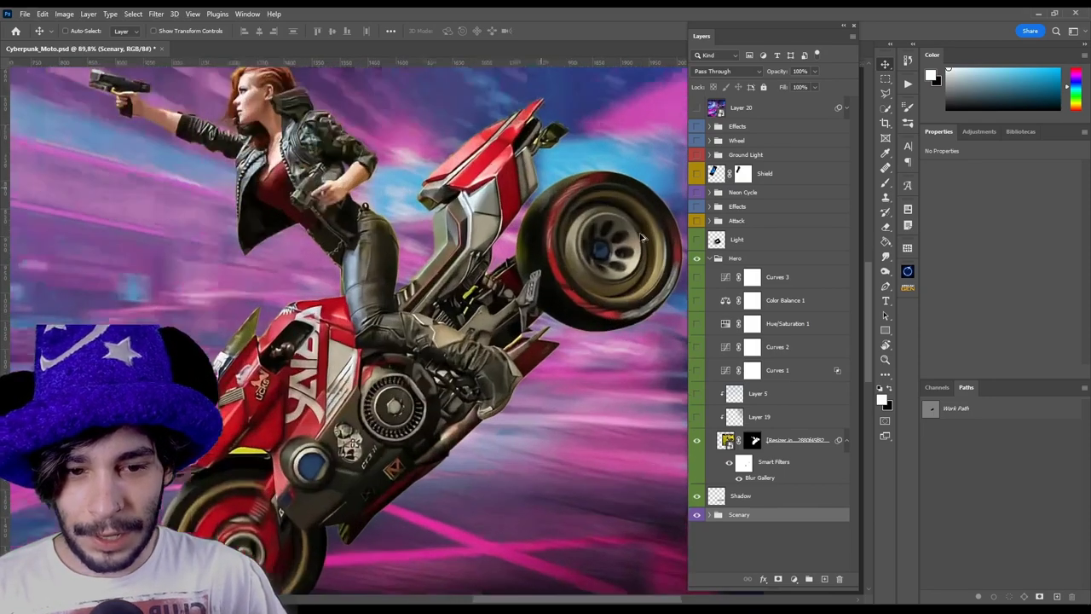
{"action": "left_click", "coordinate": [770, 480]}
{"action": "left_click", "coordinate": [156, 14]}
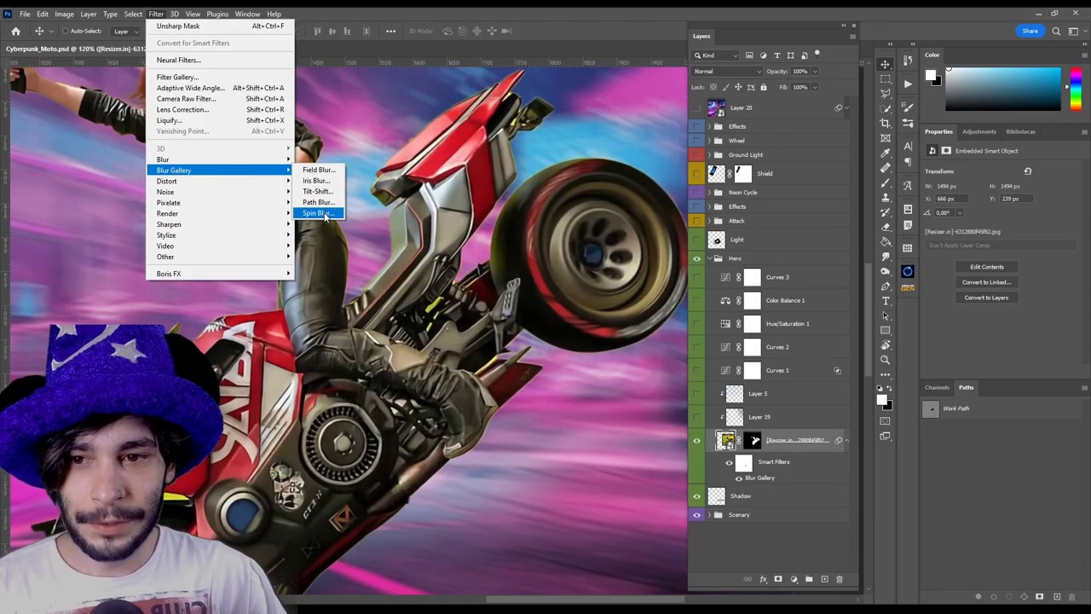
{"action": "left_click", "coordinate": [317, 213]}
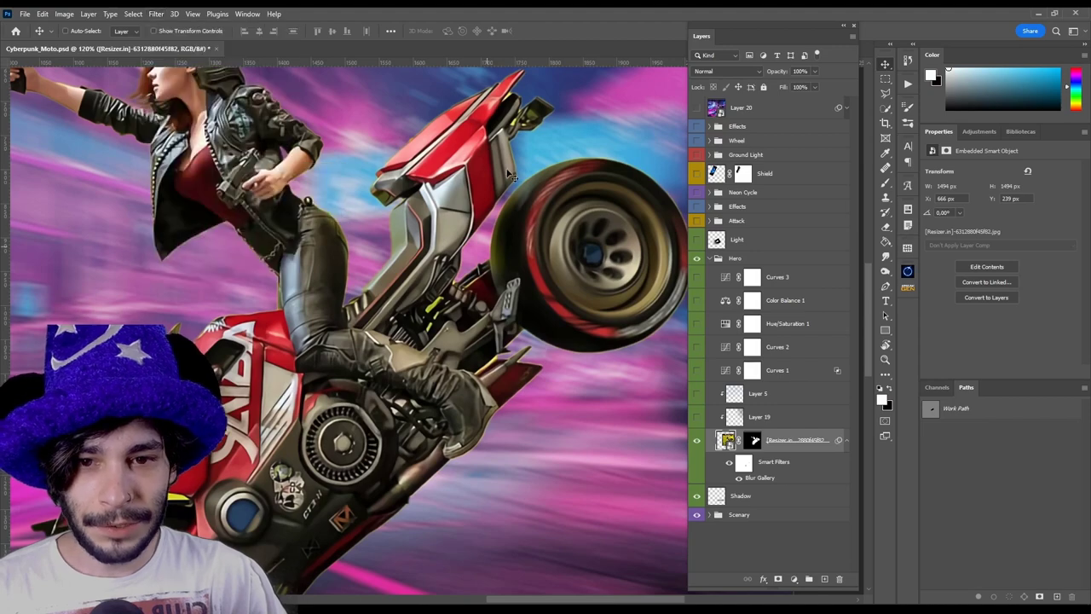
{"action": "left_click", "coordinate": [730, 462]}
{"action": "left_click", "coordinate": [730, 462]}
{"action": "left_click_drag", "start_coordinate": [216, 462], "coordinate": [347, 257]}
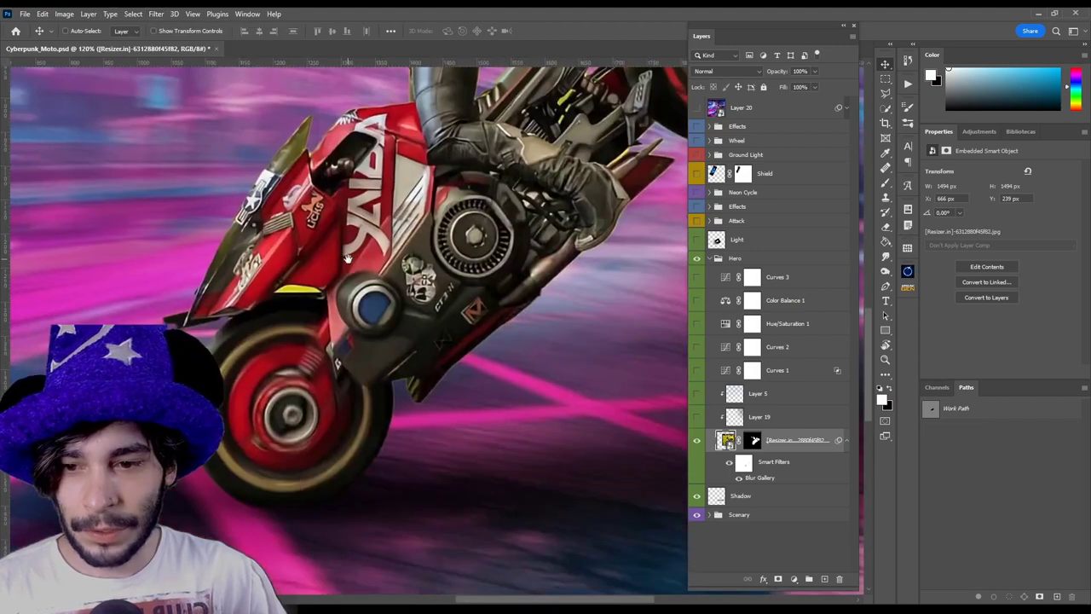
{"action": "left_click", "coordinate": [744, 465]}
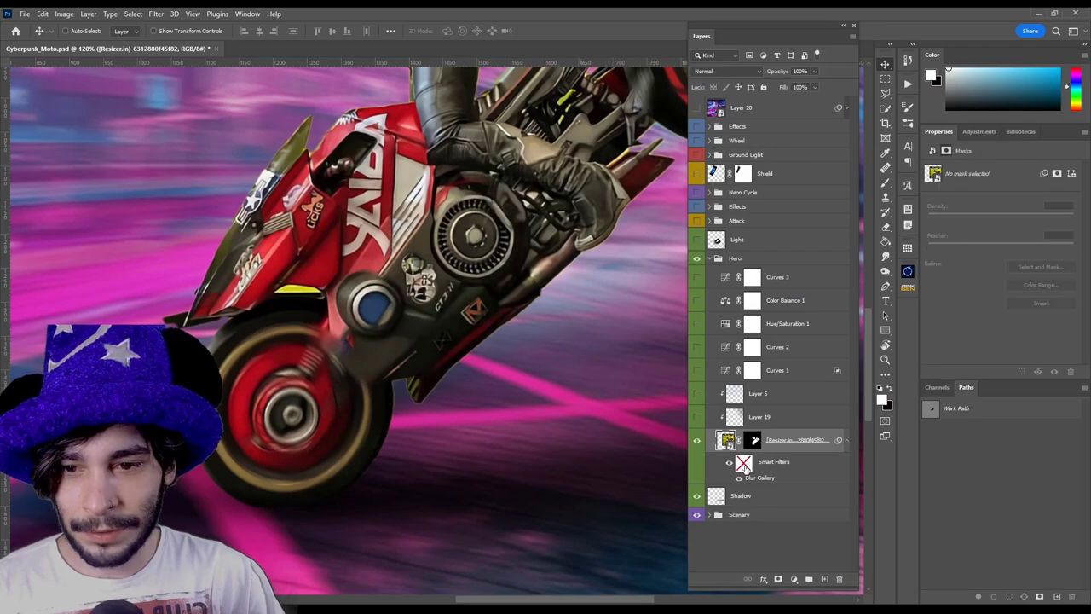
{"action": "left_click", "coordinate": [730, 462]}
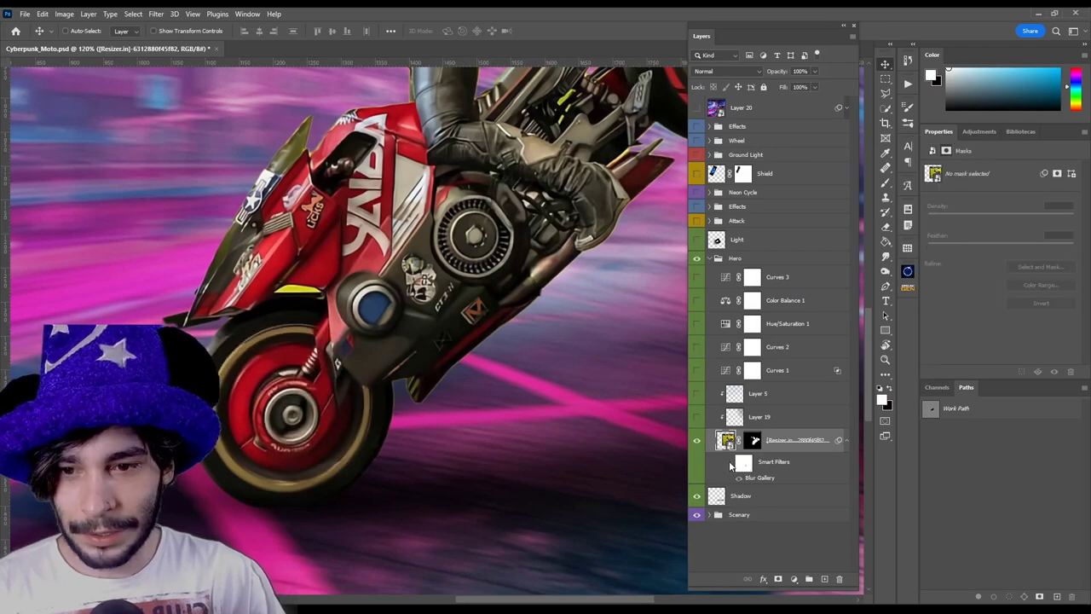
{"action": "left_click", "coordinate": [731, 462]}
{"action": "left_click", "coordinate": [730, 462]}
{"action": "key", "text": "ctrl+0"}
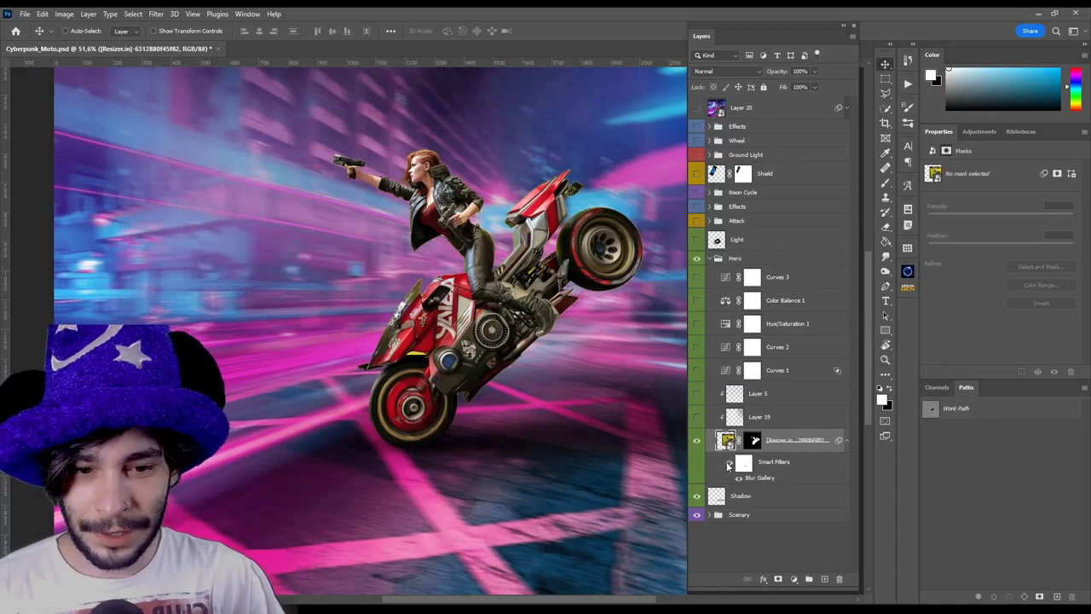
{"action": "scroll", "coordinate": [509, 307], "scroll_direction": "down", "scroll_amount": 2}
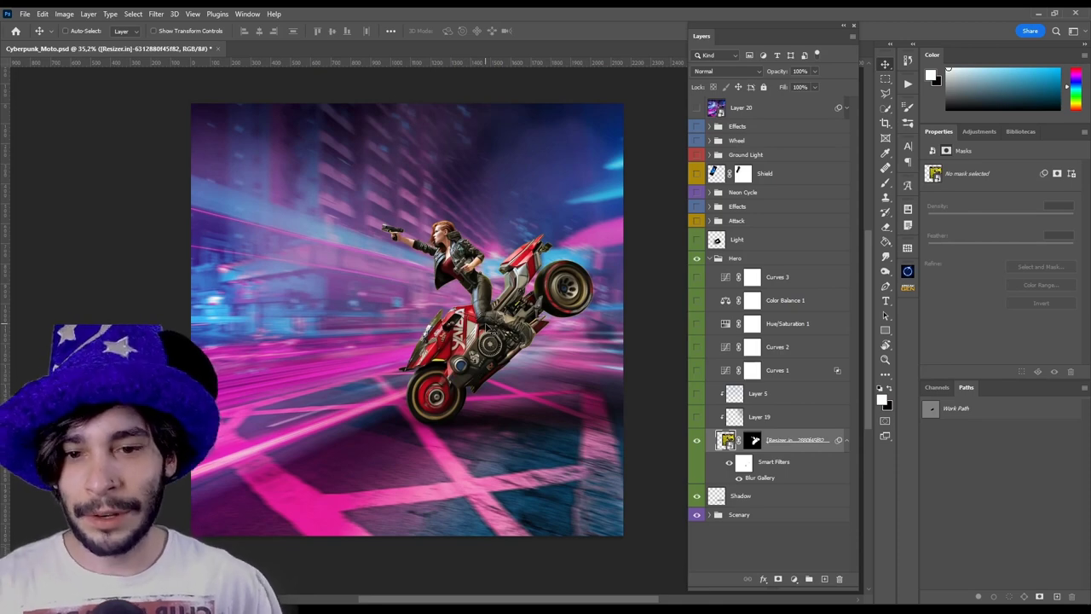
{"action": "scroll", "coordinate": [351, 230], "scroll_direction": "up", "scroll_amount": 1, "text": "alt"}
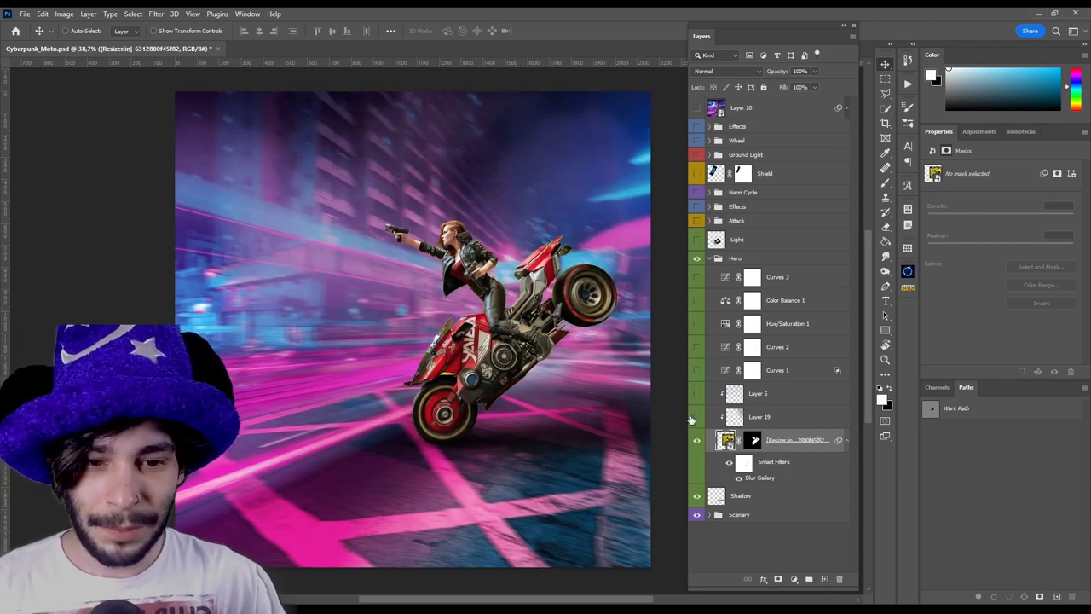
Step: Turn Layer 19 on to darken the bike's rear, then select Layer 5
{"action": "left_click", "coordinate": [697, 418]}
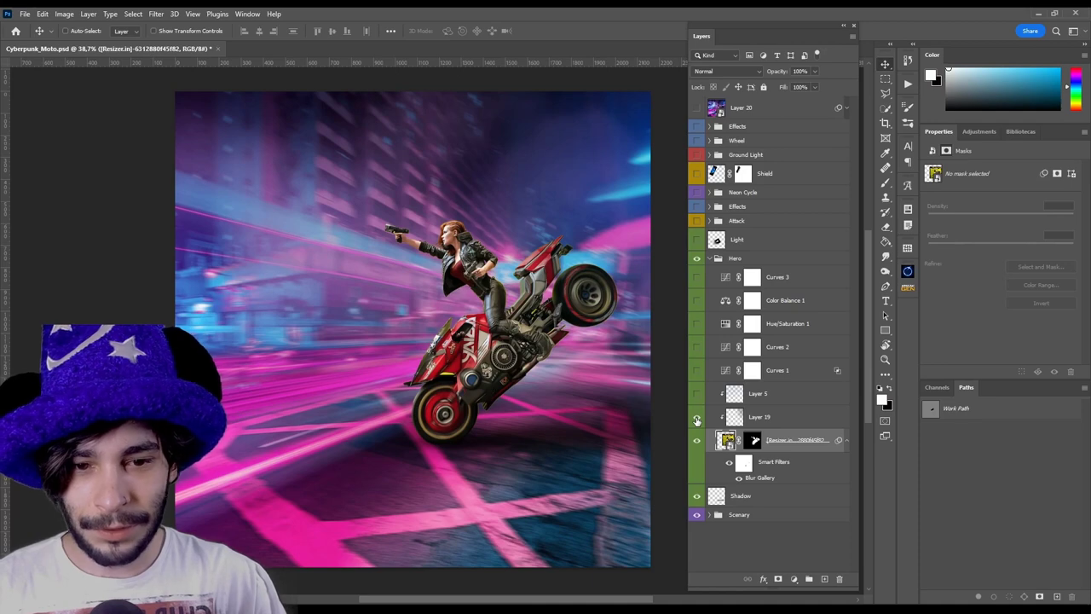
{"action": "left_click", "coordinate": [767, 418]}
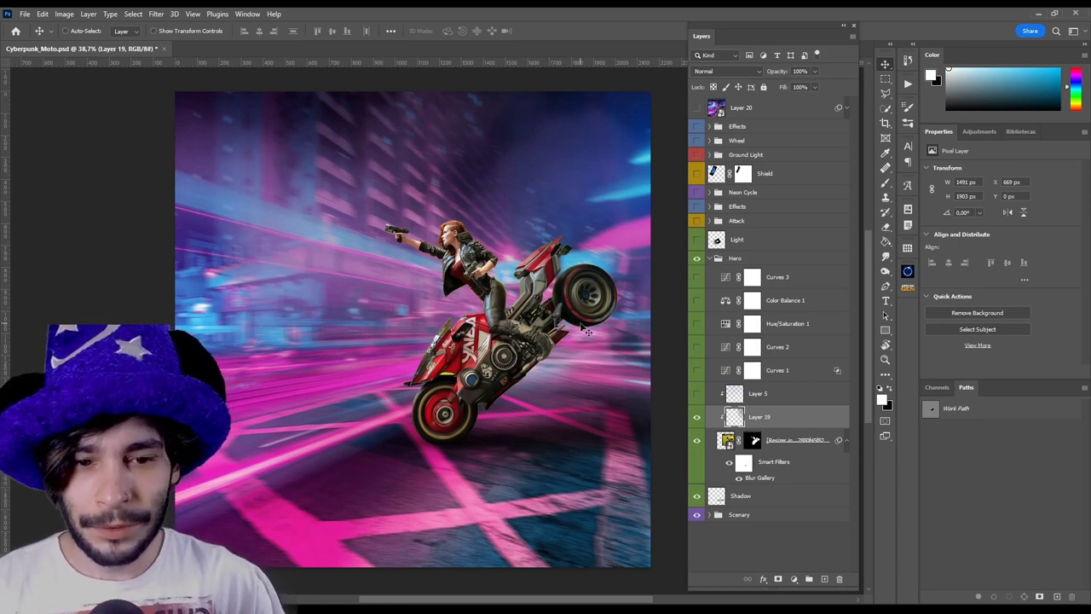
{"action": "left_click", "coordinate": [757, 395]}
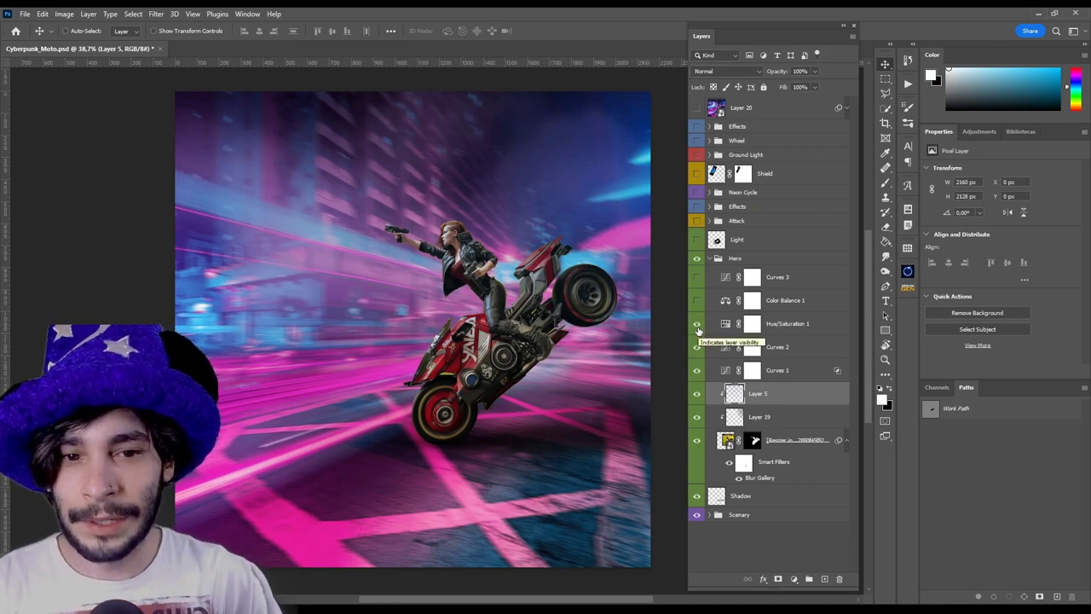
Step: Turn the Color Balance 1 and Curves 3 adjustments back on for the rider
{"action": "left_click", "coordinate": [696, 302]}
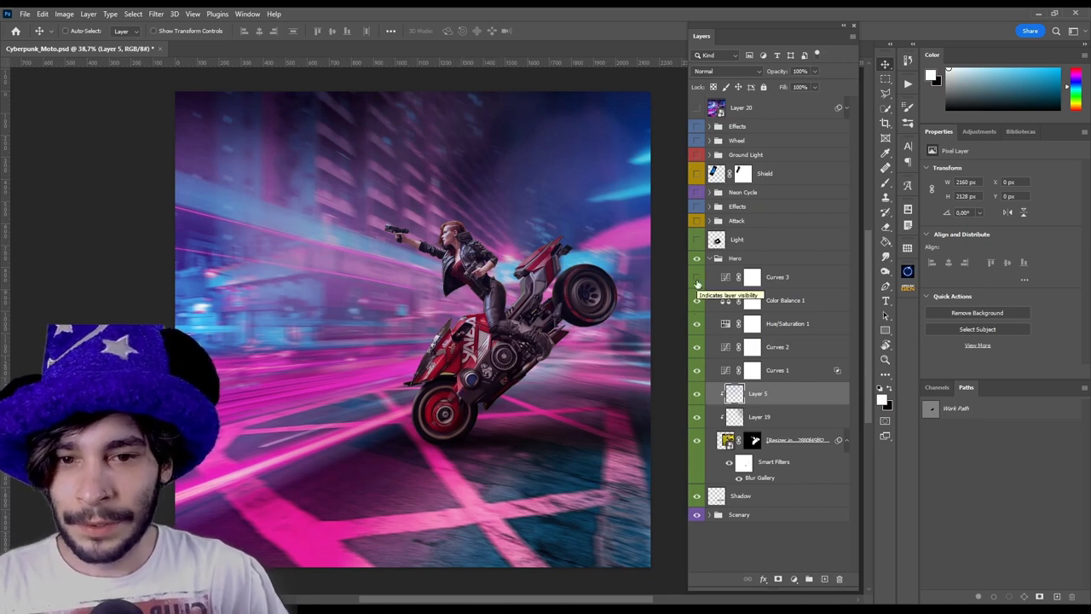
{"action": "left_click", "coordinate": [696, 278]}
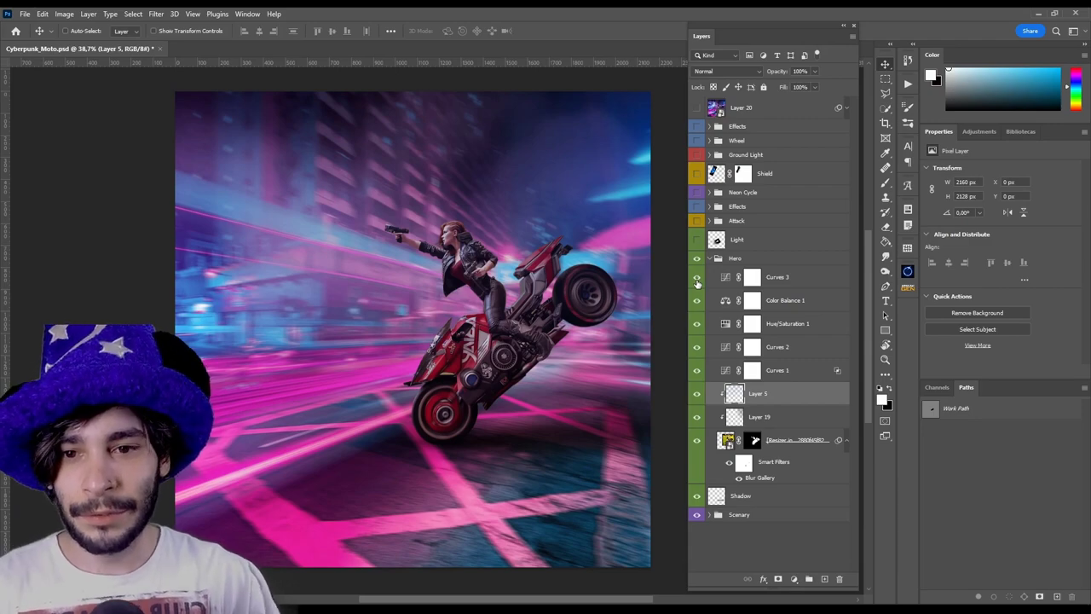
{"action": "scroll", "coordinate": [458, 258], "scroll_direction": "up", "scroll_amount": 5}
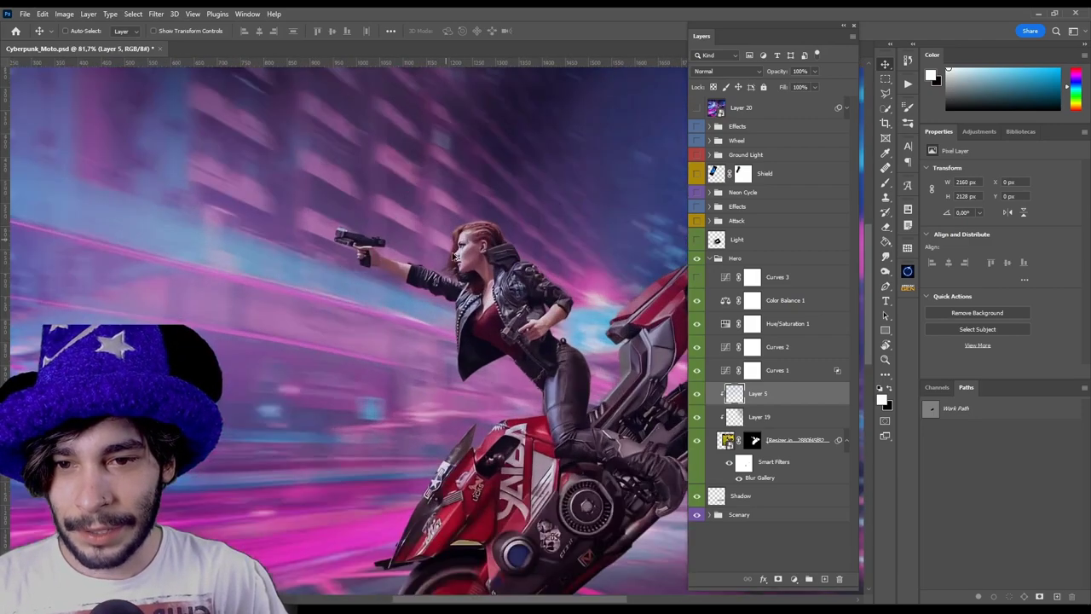
{"action": "scroll", "coordinate": [458, 258], "scroll_direction": "up", "scroll_amount": 3}
{"action": "scroll", "coordinate": [458, 258], "scroll_direction": "down", "scroll_amount": 2}
{"action": "scroll", "coordinate": [451, 264], "scroll_direction": "down", "scroll_amount": 2}
{"action": "scroll", "coordinate": [435, 281], "scroll_direction": "down", "scroll_amount": 3}
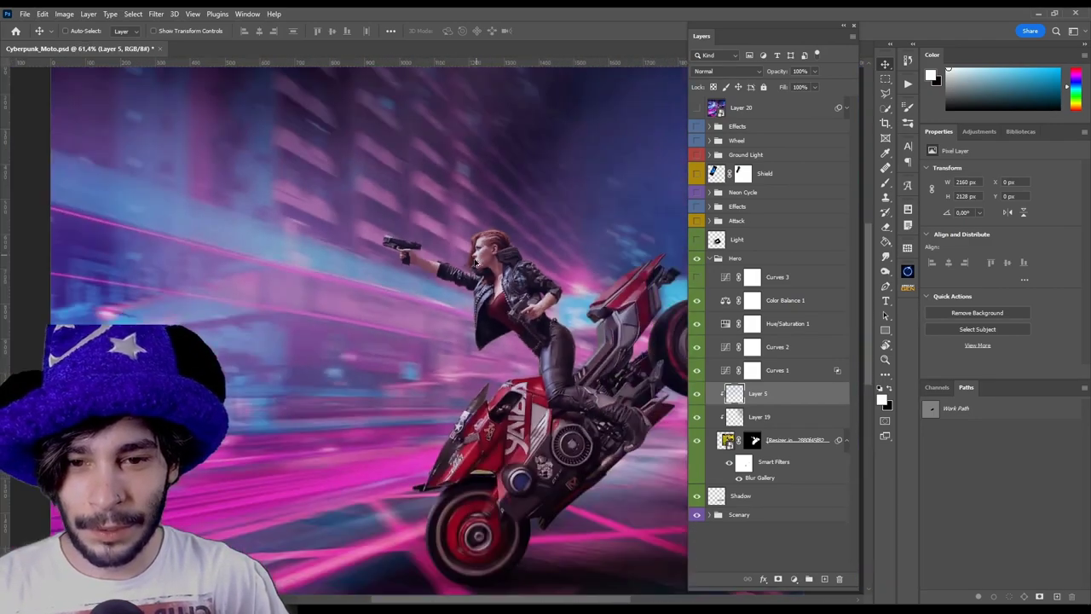
{"action": "scroll", "coordinate": [415, 299], "scroll_direction": "down", "scroll_amount": 2}
{"action": "scroll", "coordinate": [409, 294], "scroll_direction": "down", "scroll_amount": 2}
{"action": "scroll", "coordinate": [396, 285], "scroll_direction": "up", "scroll_amount": 1}
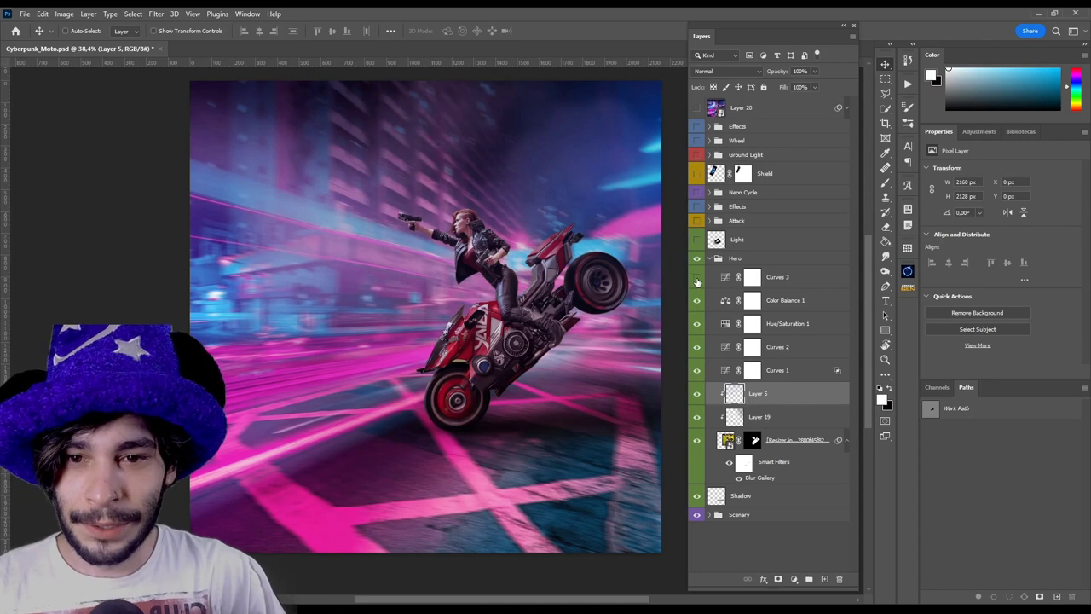
Step: Compare the rider with and without the Hero adjustments, then collapse the Hero group
{"action": "left_click_drag", "start_coordinate": [696, 296], "coordinate": [695, 417]}
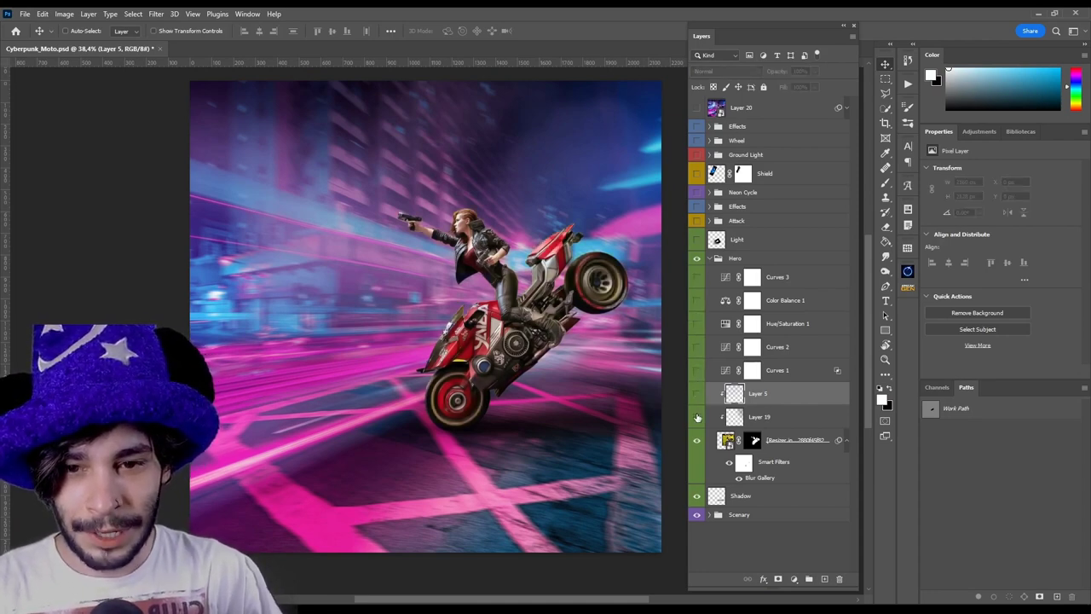
{"action": "left_click_drag", "start_coordinate": [696, 417], "coordinate": [698, 279]}
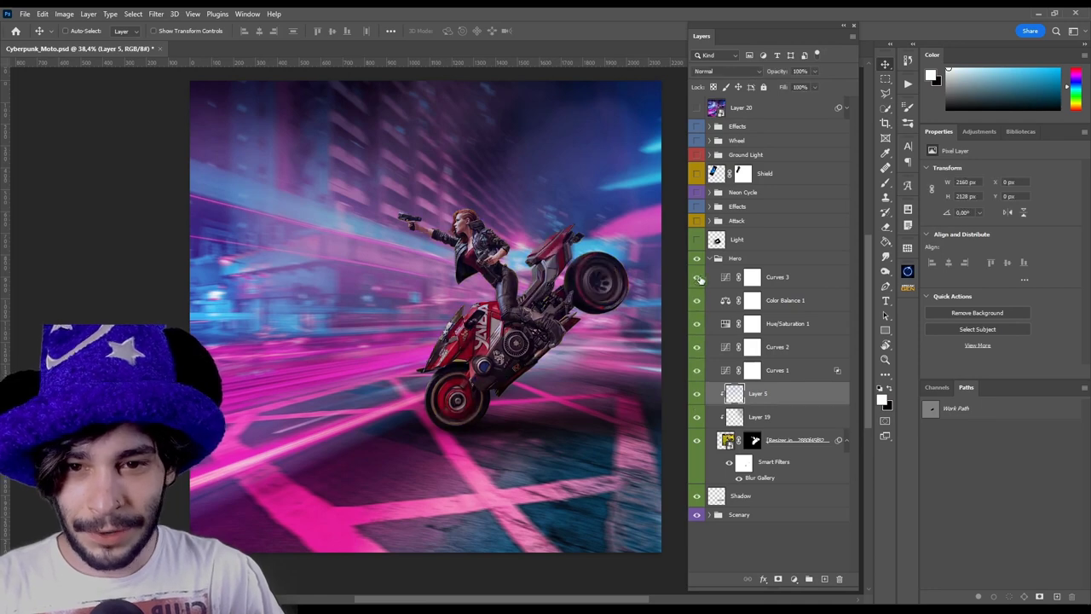
{"action": "left_click", "coordinate": [708, 258]}
{"action": "scroll", "coordinate": [548, 315], "scroll_direction": "up", "scroll_amount": 1}
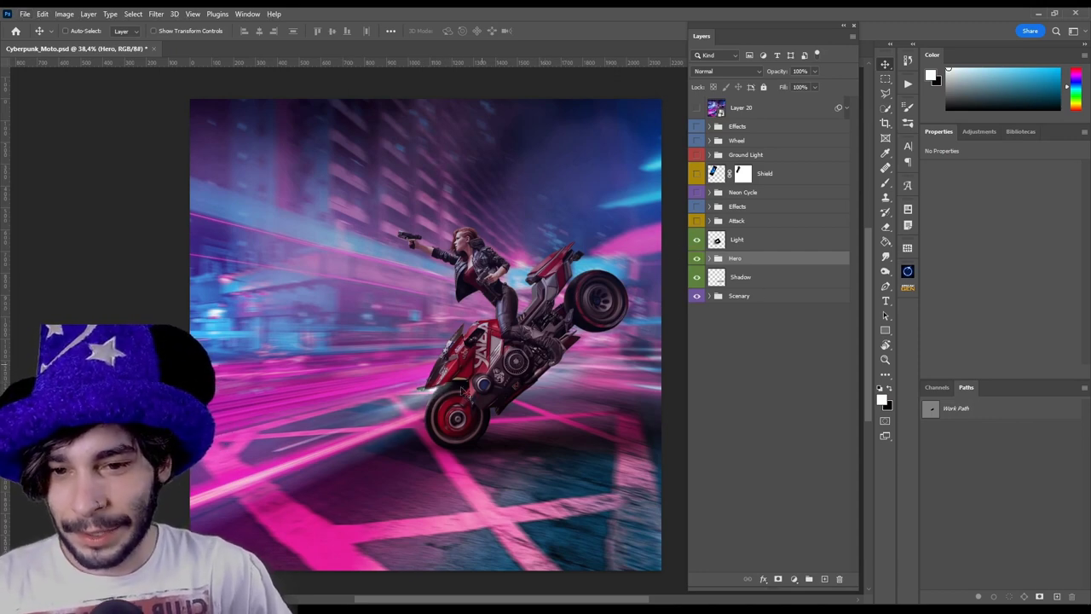
Step: Preview the Light glow layer in Normal mode, then return it to Screen blending
{"action": "scroll", "coordinate": [439, 401], "scroll_direction": "up", "scroll_amount": 3}
{"action": "scroll", "coordinate": [432, 412], "scroll_direction": "up", "scroll_amount": 3}
{"action": "left_click", "coordinate": [742, 240]}
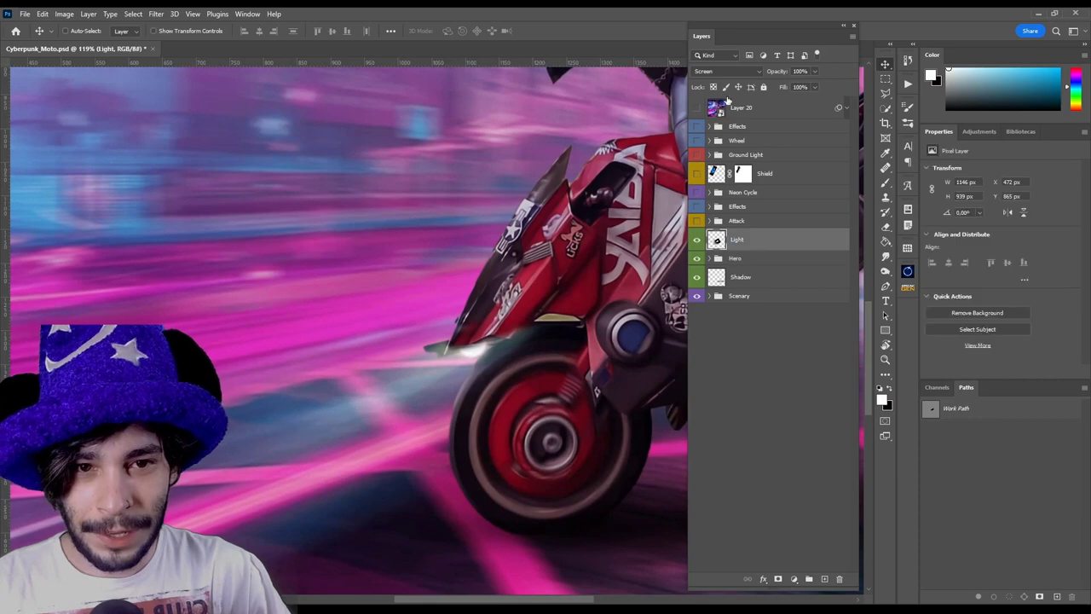
{"action": "left_click", "coordinate": [713, 73]}
{"action": "left_click", "coordinate": [713, 81]}
{"action": "scroll", "coordinate": [456, 354], "scroll_direction": "down", "scroll_amount": 2}
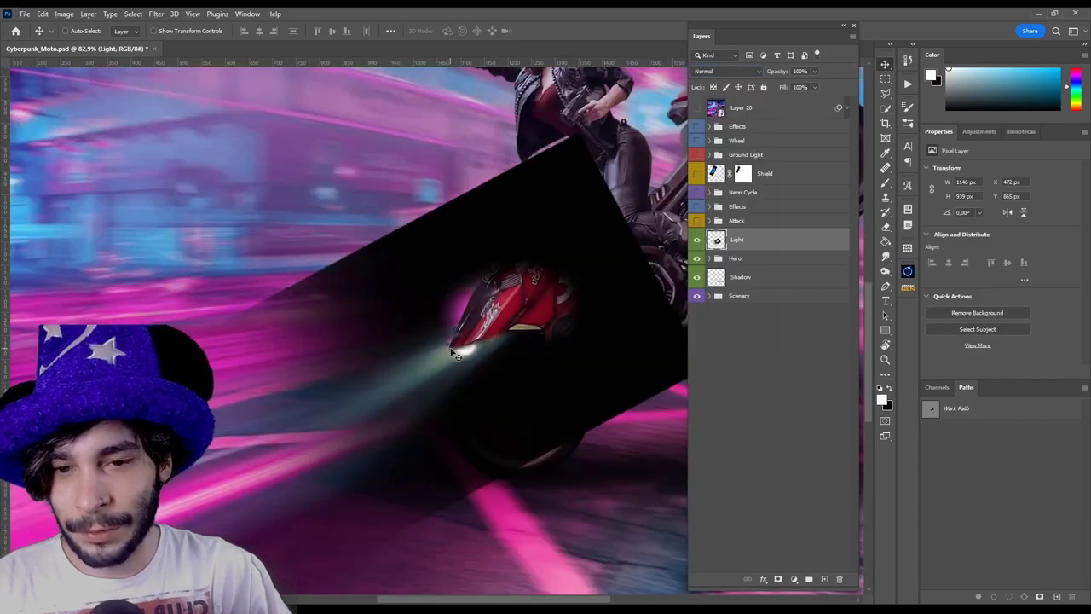
{"action": "left_click", "coordinate": [711, 71]}
{"action": "left_click", "coordinate": [725, 141]}
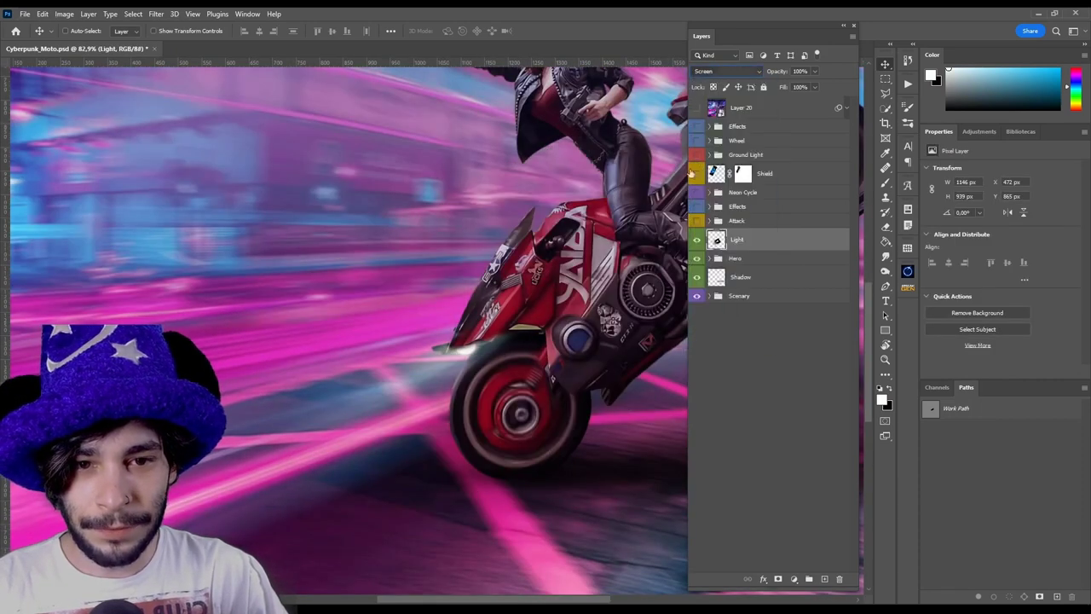
Step: Zoom out and show the Attack group with the leaping attacker
{"action": "scroll", "coordinate": [358, 405], "scroll_direction": "down", "scroll_amount": 1}
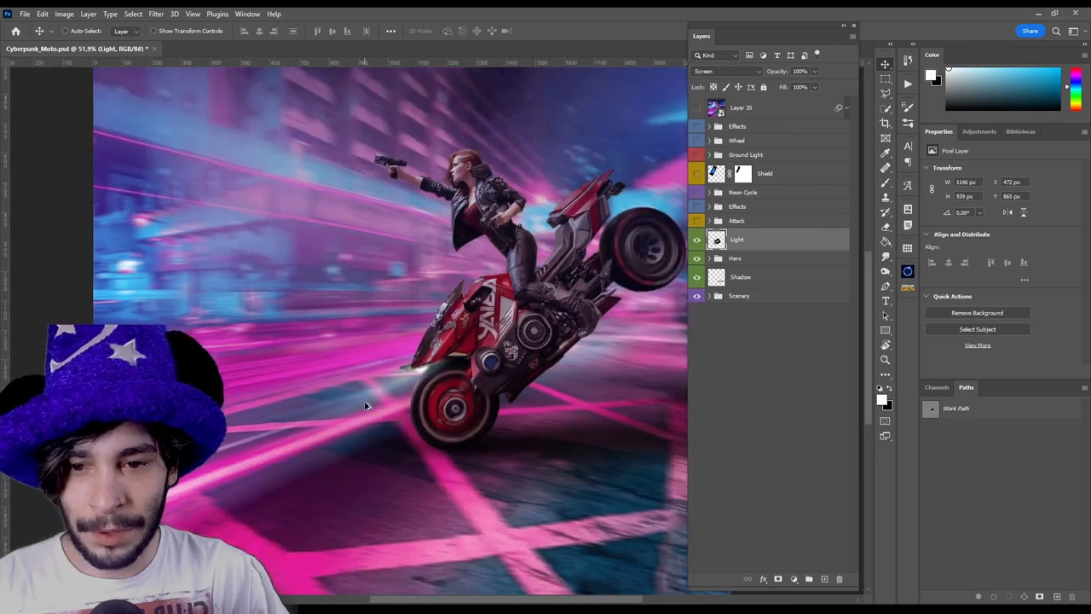
{"action": "scroll", "coordinate": [427, 409], "scroll_direction": "down", "scroll_amount": 1}
{"action": "scroll", "coordinate": [440, 414], "scroll_direction": "down", "scroll_amount": 1}
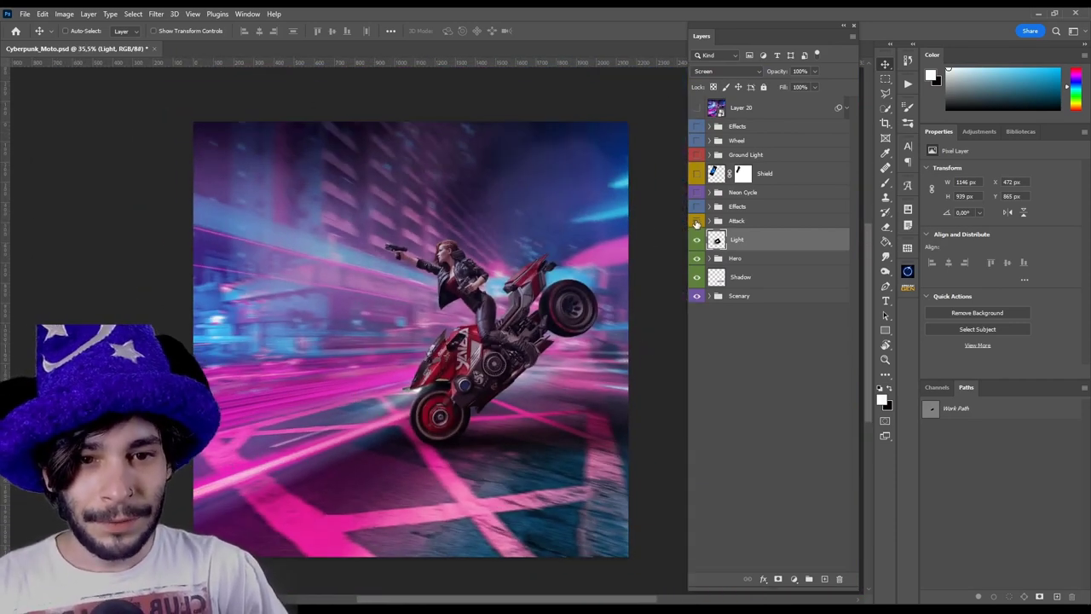
{"action": "left_click", "coordinate": [697, 224]}
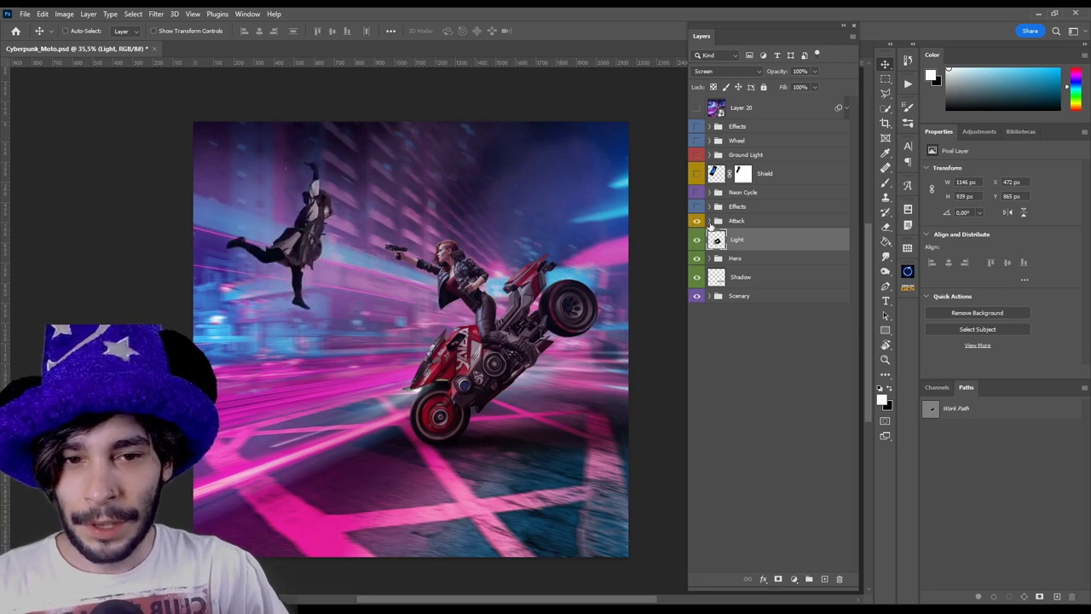
Step: Expand the Attack group, hide its adjustments, and disable the jumping mask to view the original photo
{"action": "left_click", "coordinate": [718, 221]}
{"action": "left_click_drag", "start_coordinate": [697, 285], "coordinate": [697, 334]}
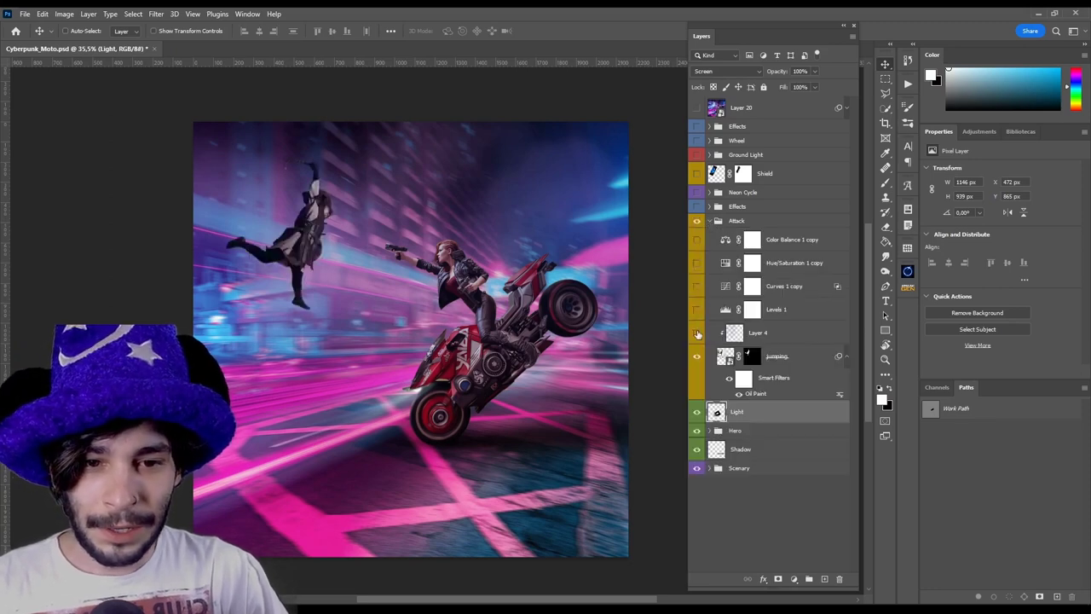
{"action": "left_click", "coordinate": [751, 356], "text": "shift"}
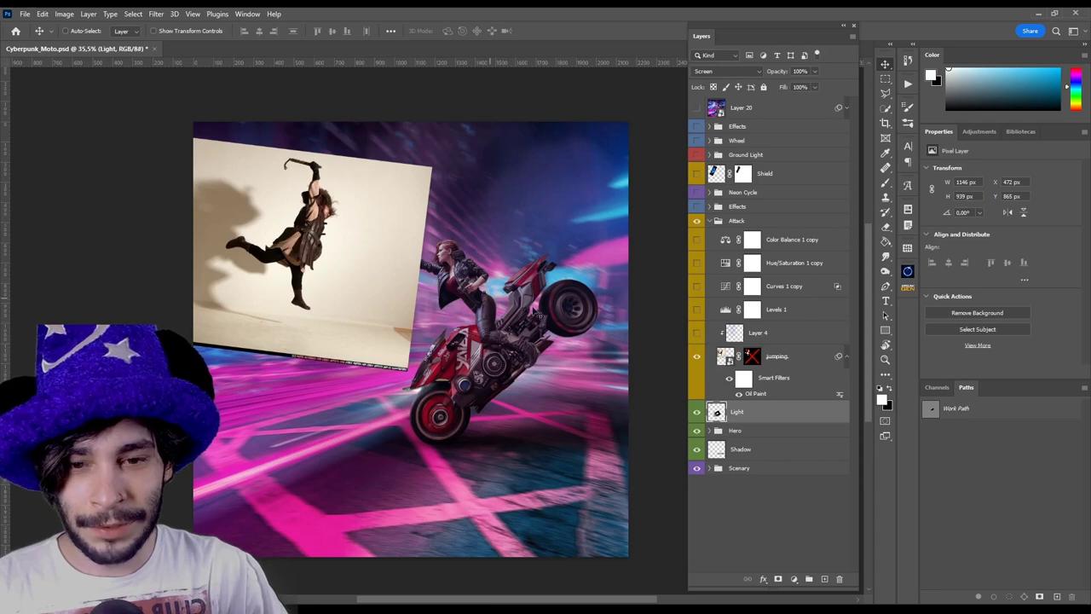
{"action": "left_click_drag", "start_coordinate": [256, 206], "coordinate": [363, 198]}
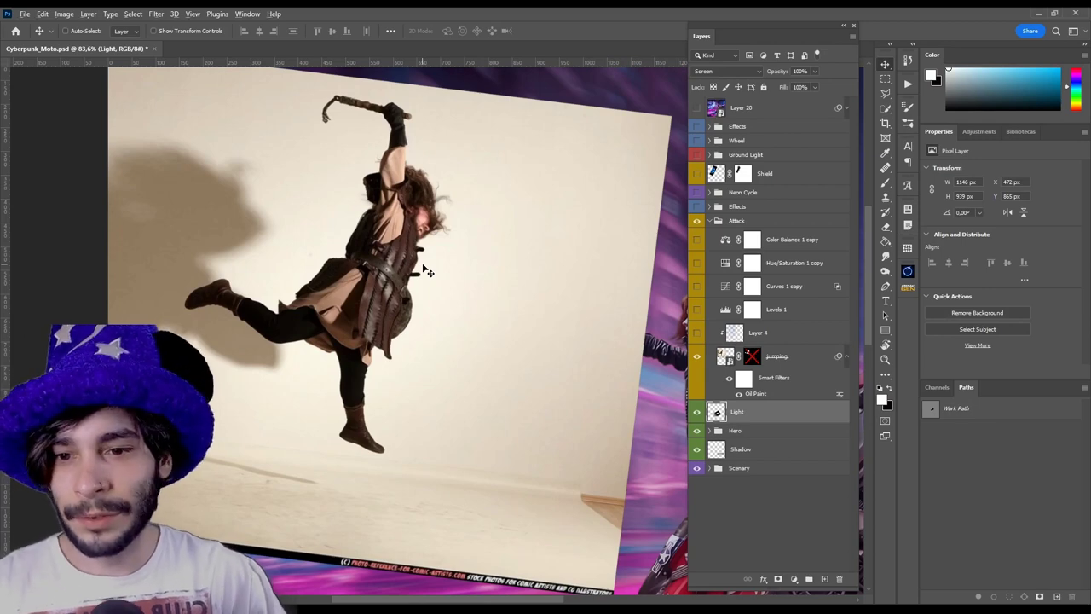
{"action": "scroll", "coordinate": [330, 263], "scroll_direction": "down", "scroll_amount": 2}
{"action": "scroll", "coordinate": [330, 262], "scroll_direction": "down", "scroll_amount": 2}
{"action": "scroll", "coordinate": [358, 281], "scroll_direction": "down", "scroll_amount": 1}
{"action": "scroll", "coordinate": [429, 318], "scroll_direction": "up", "scroll_amount": 1}
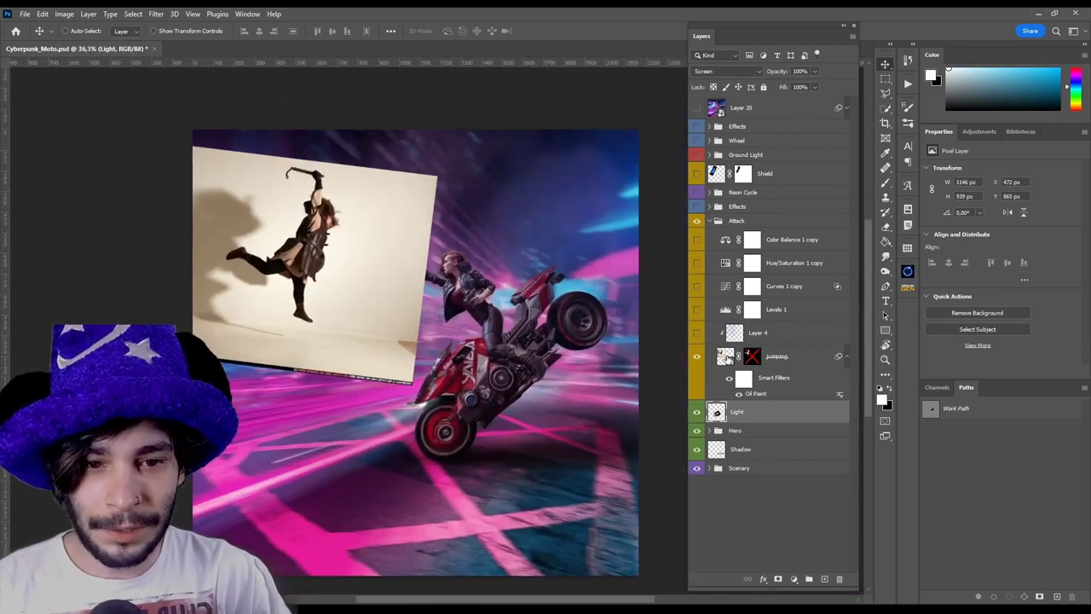
Step: Re-enable the jumping layer's mask and select the jumping smart object
{"action": "left_click", "coordinate": [752, 357], "text": "shift"}
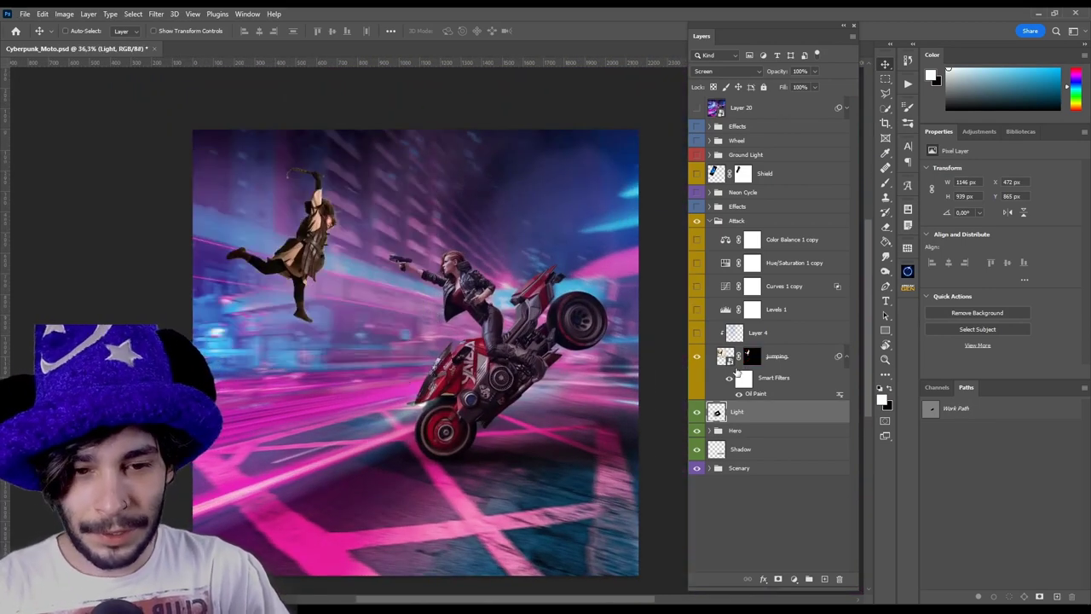
{"action": "left_click", "coordinate": [765, 396]}
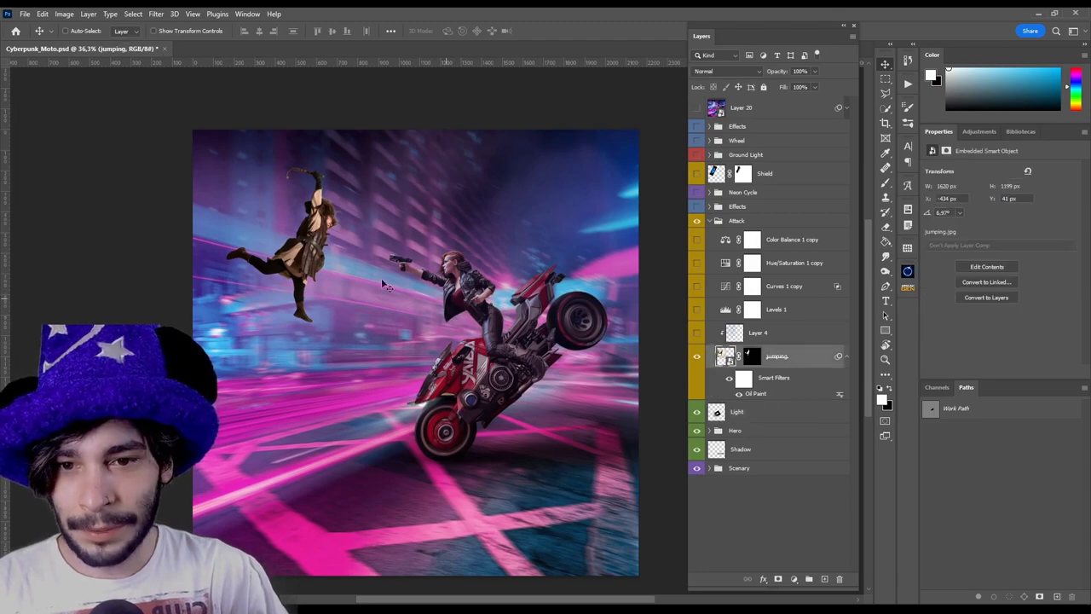
{"action": "scroll", "coordinate": [336, 235], "scroll_direction": "up", "scroll_amount": 1}
{"action": "scroll", "coordinate": [337, 235], "scroll_direction": "up", "scroll_amount": 3}
{"action": "scroll", "coordinate": [435, 271], "scroll_direction": "down", "scroll_amount": 1}
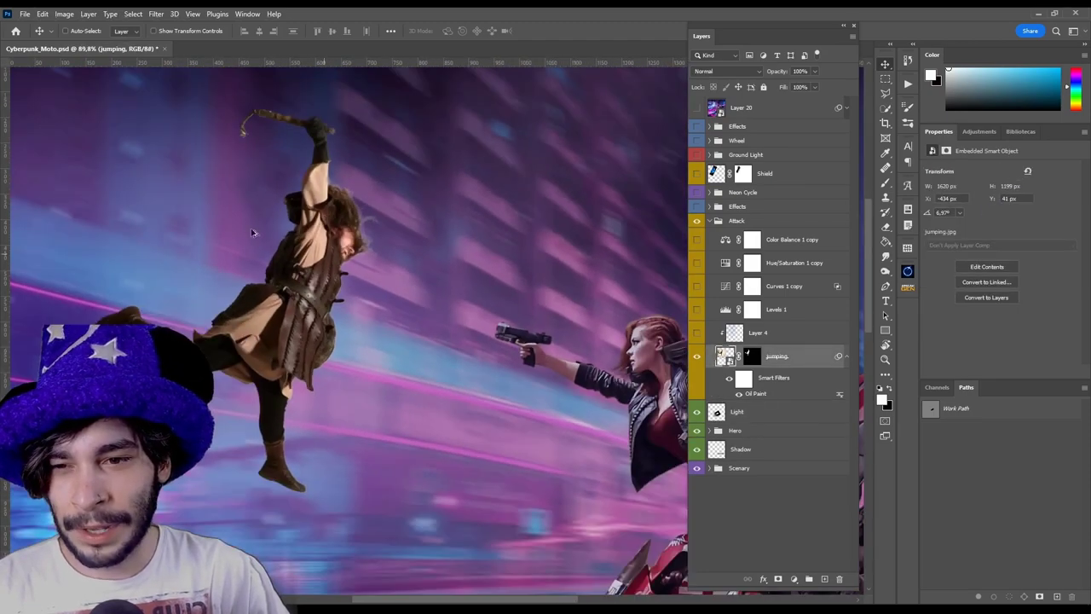
{"action": "scroll", "coordinate": [410, 226], "scroll_direction": "up", "scroll_amount": 2}
{"action": "scroll", "coordinate": [397, 247], "scroll_direction": "up", "scroll_amount": 1}
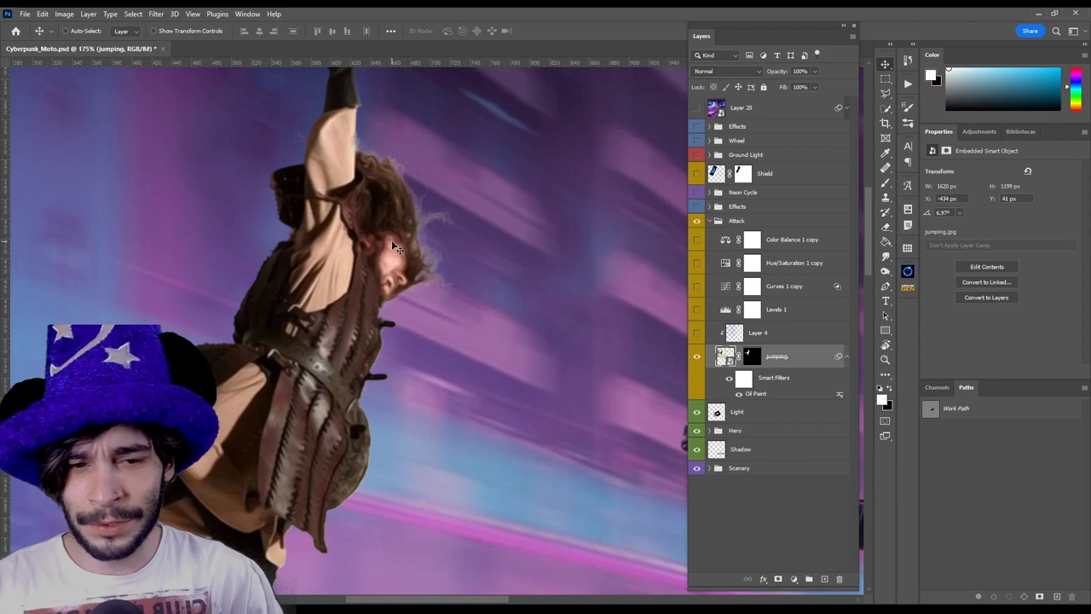
{"action": "scroll", "coordinate": [395, 246], "scroll_direction": "down", "scroll_amount": 2}
{"action": "scroll", "coordinate": [375, 252], "scroll_direction": "down", "scroll_amount": 2}
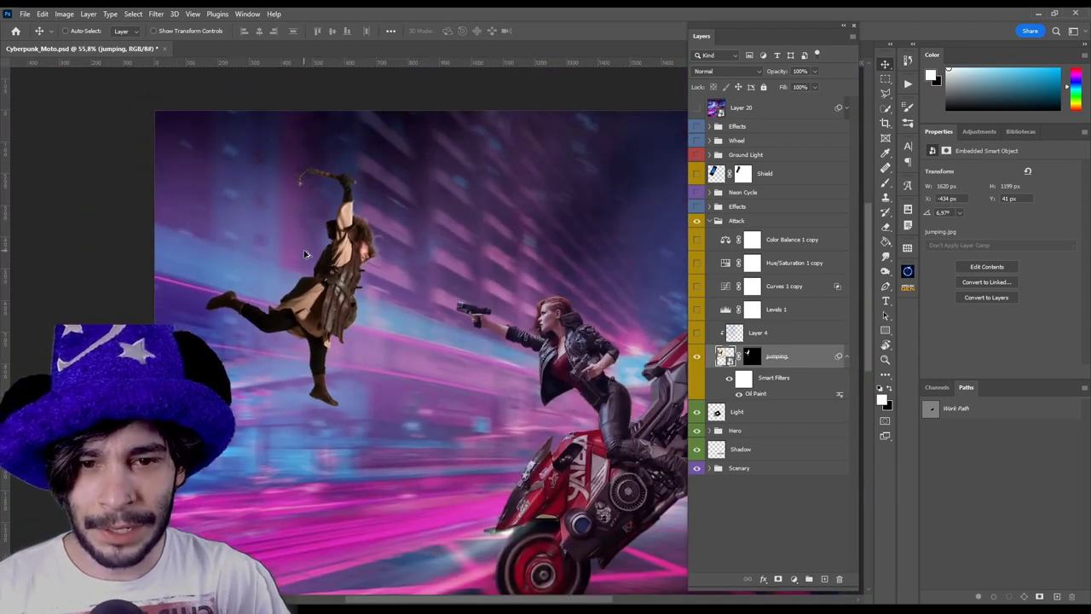
{"action": "scroll", "coordinate": [362, 258], "scroll_direction": "down", "scroll_amount": 1}
{"action": "scroll", "coordinate": [375, 281], "scroll_direction": "down", "scroll_amount": 1}
{"action": "scroll", "coordinate": [409, 329], "scroll_direction": "up", "scroll_amount": 2}
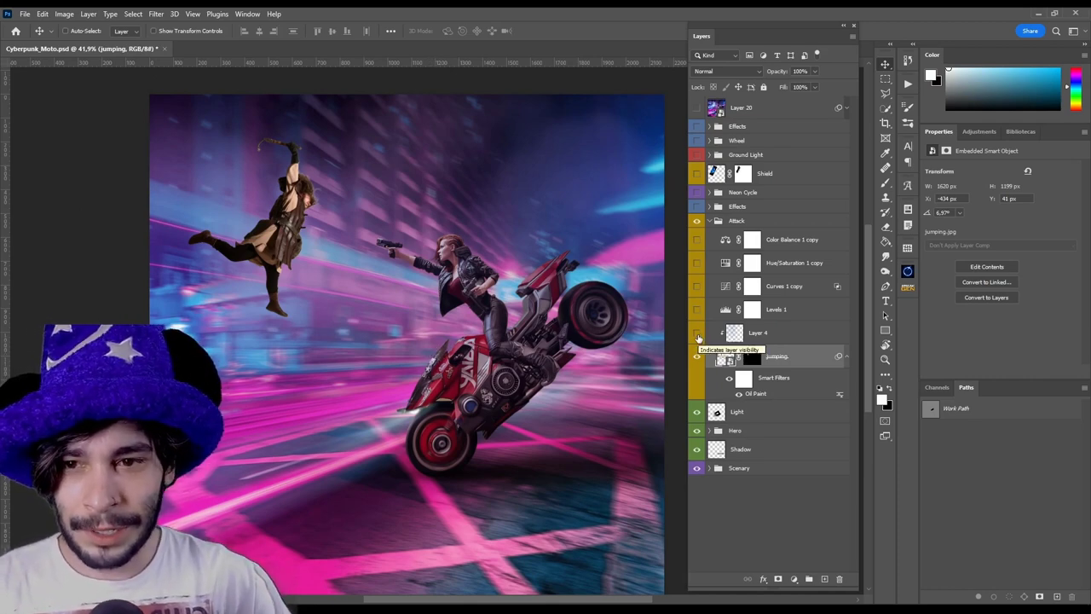
Step: Turn on Layer 4, Levels 1, Curves 1 copy and Hue/Saturation 1 copy for the attacker
{"action": "left_click", "coordinate": [698, 335]}
{"action": "left_click", "coordinate": [770, 341]}
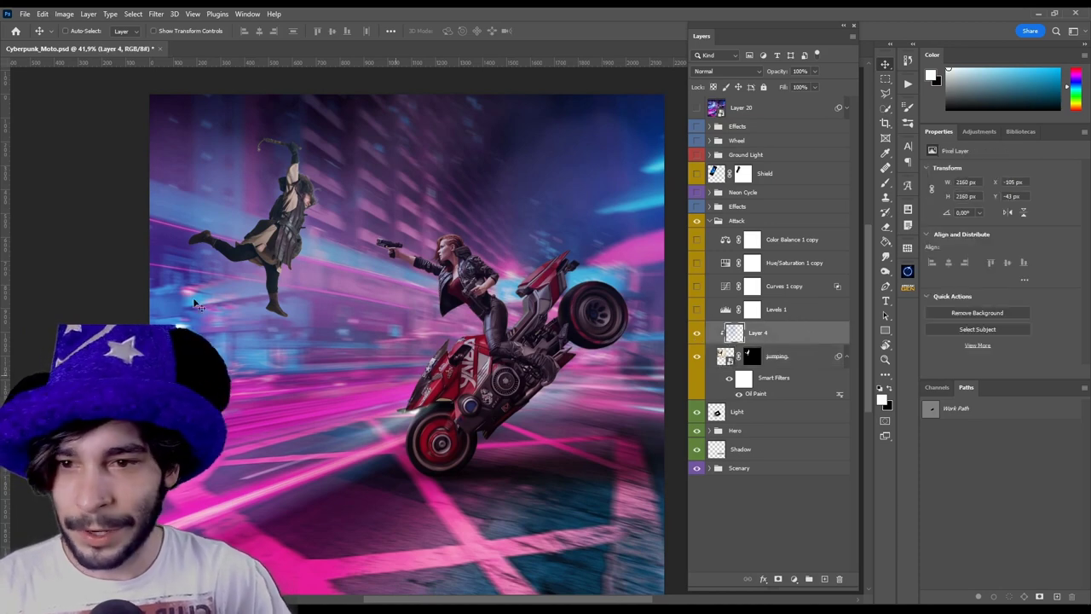
{"action": "left_click", "coordinate": [697, 311]}
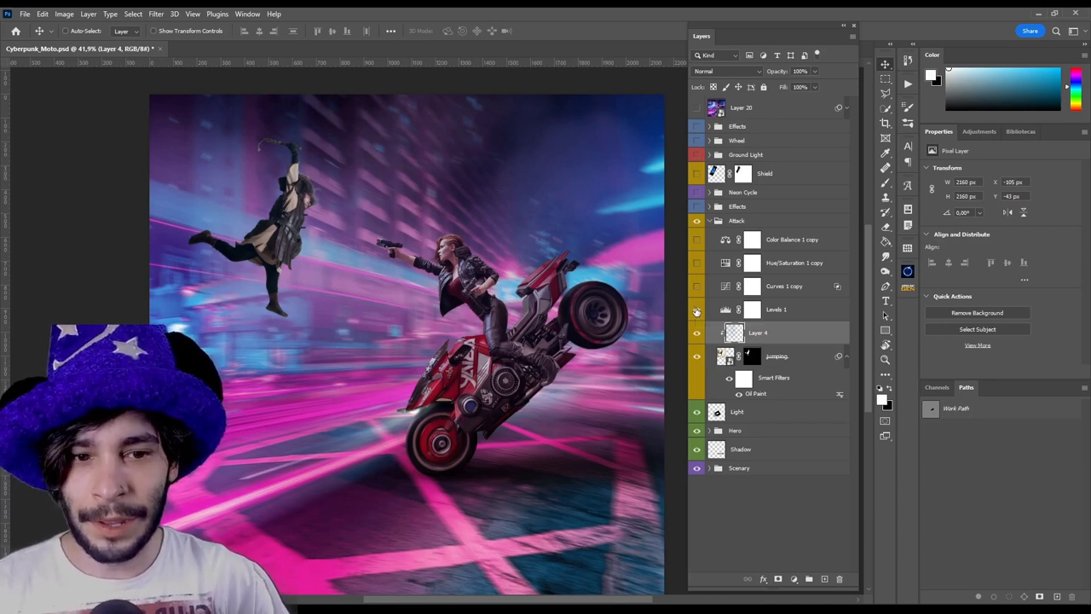
{"action": "left_click", "coordinate": [696, 287]}
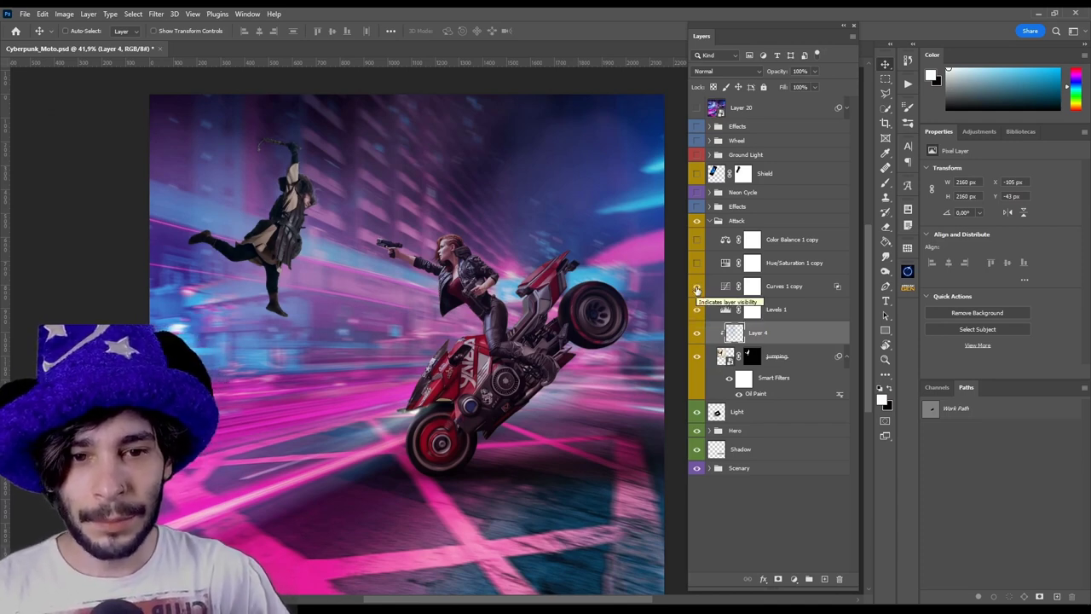
{"action": "left_click", "coordinate": [696, 264]}
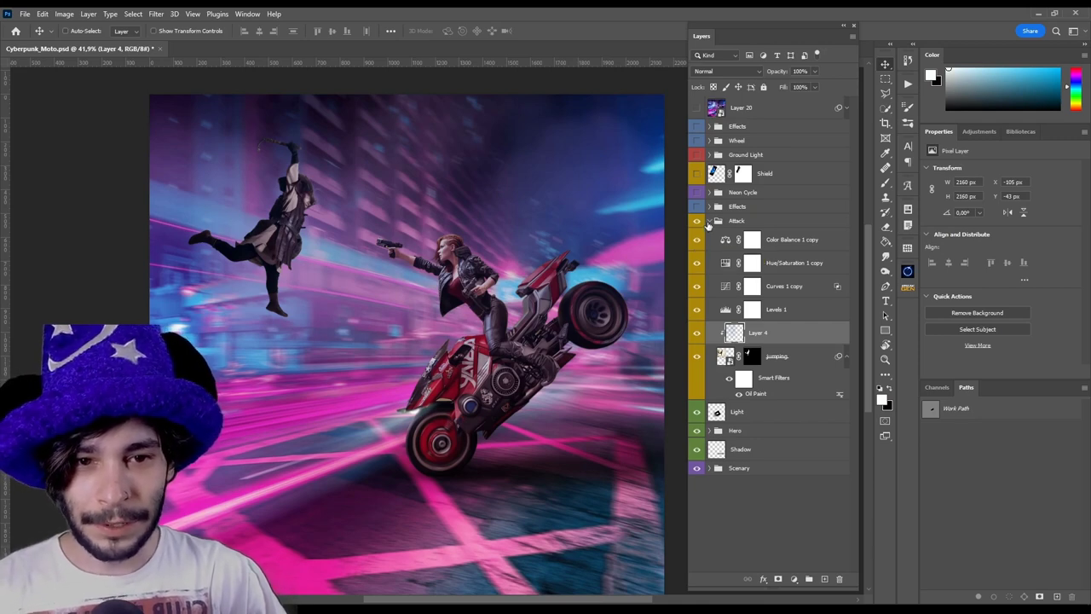
{"action": "left_click", "coordinate": [697, 333]}
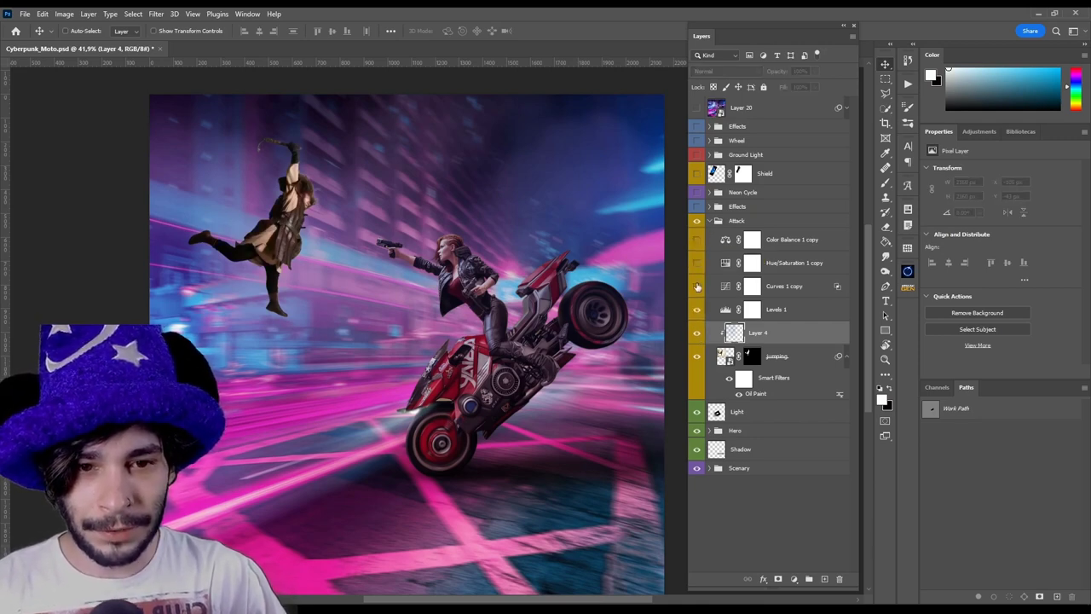
Step: Collapse the Attack group and show the Effects group
{"action": "left_click", "coordinate": [709, 223]}
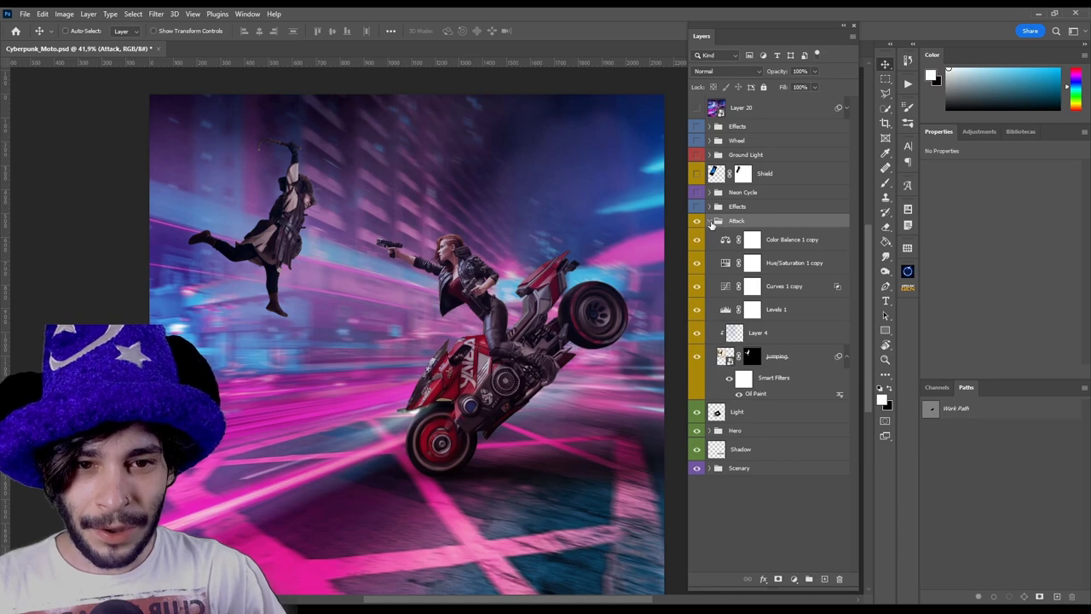
{"action": "left_click", "coordinate": [718, 220]}
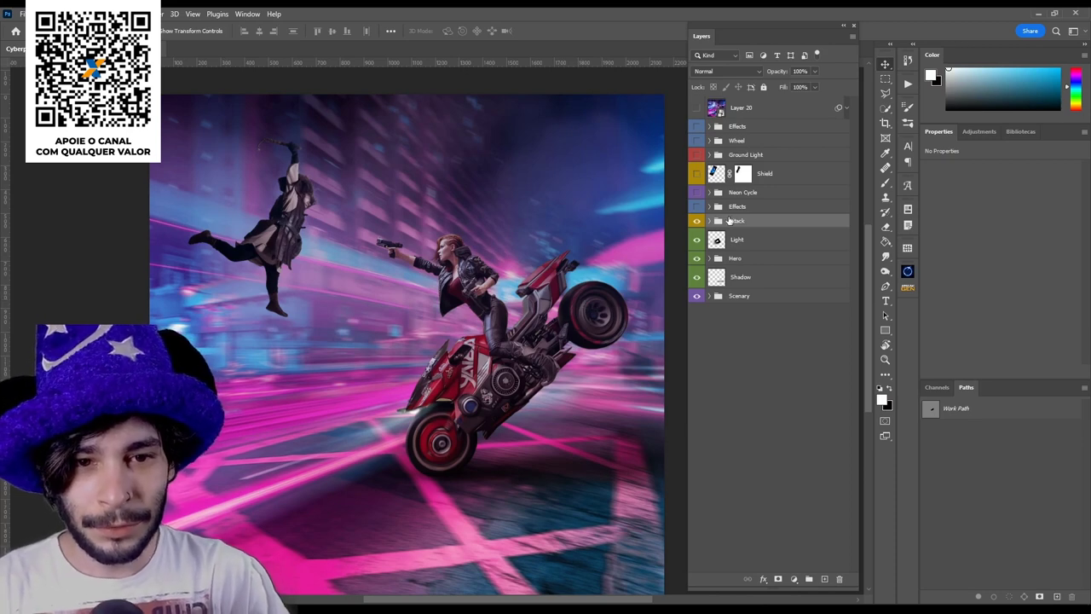
{"action": "left_click", "coordinate": [696, 207]}
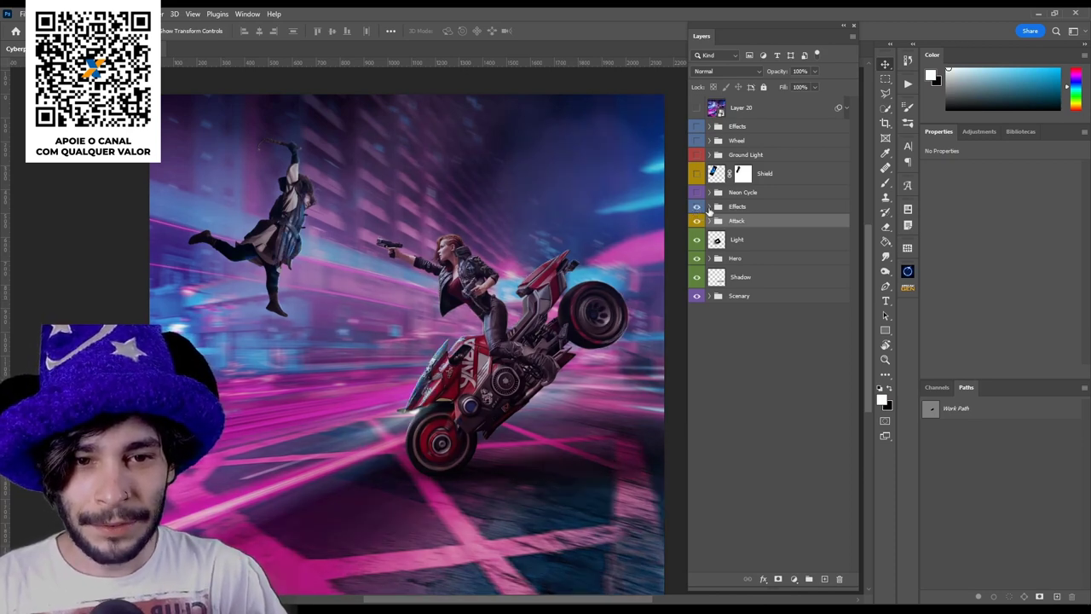
Step: Expand Effects, turn on the Vinheta vignette and Layer 8 glow, comparing each
{"action": "left_click", "coordinate": [709, 206]}
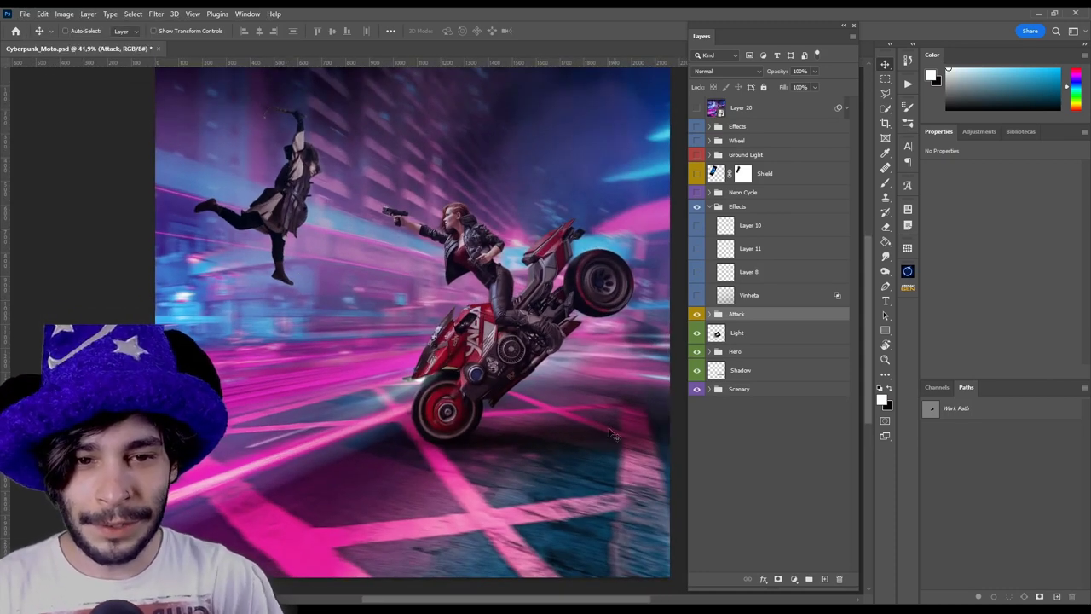
{"action": "left_click", "coordinate": [696, 295]}
{"action": "left_click", "coordinate": [748, 299]}
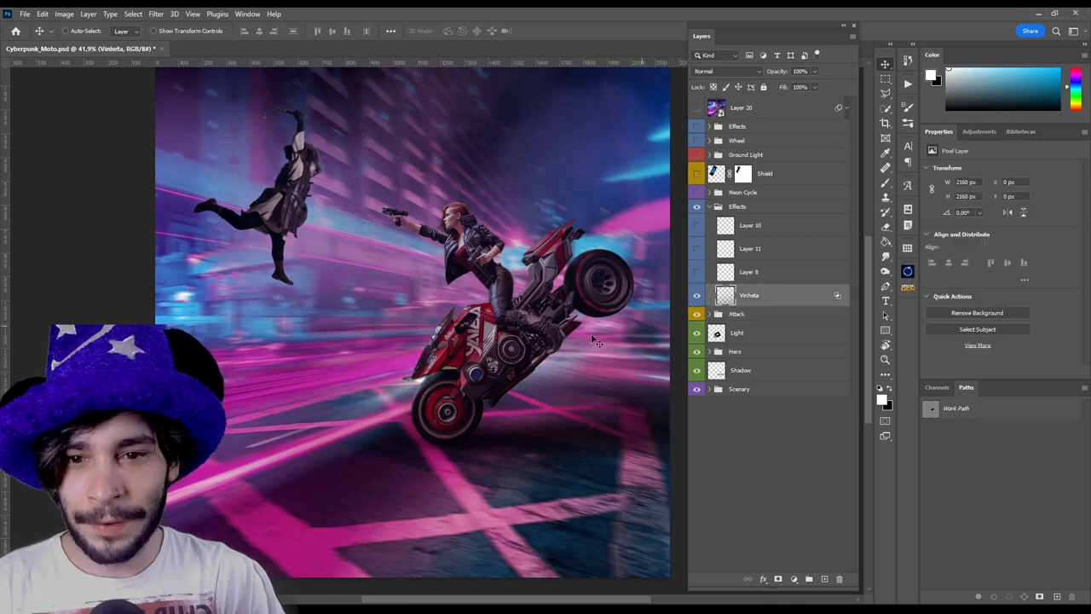
{"action": "scroll", "coordinate": [543, 332], "scroll_direction": "down", "scroll_amount": 1}
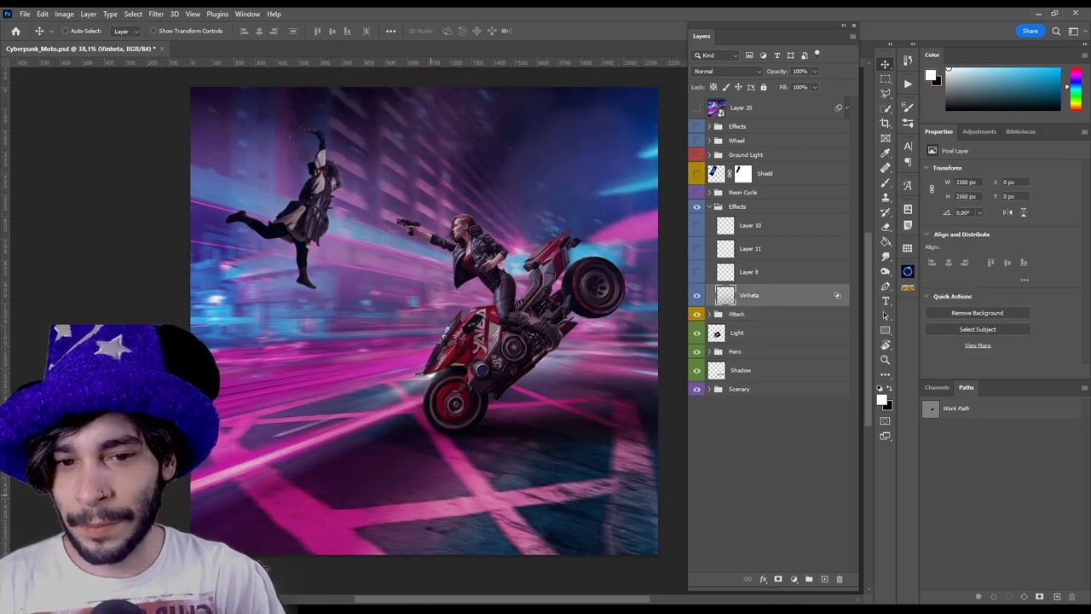
{"action": "left_click", "coordinate": [697, 295]}
{"action": "left_click", "coordinate": [696, 295]}
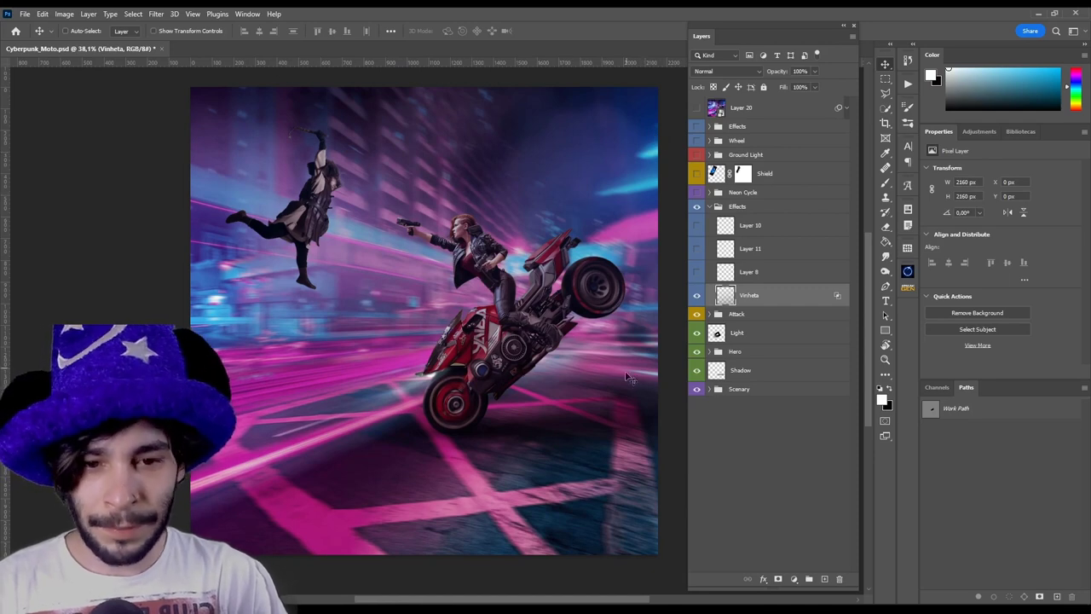
{"action": "left_click", "coordinate": [697, 272]}
{"action": "left_click", "coordinate": [696, 272]}
{"action": "left_click", "coordinate": [697, 271]}
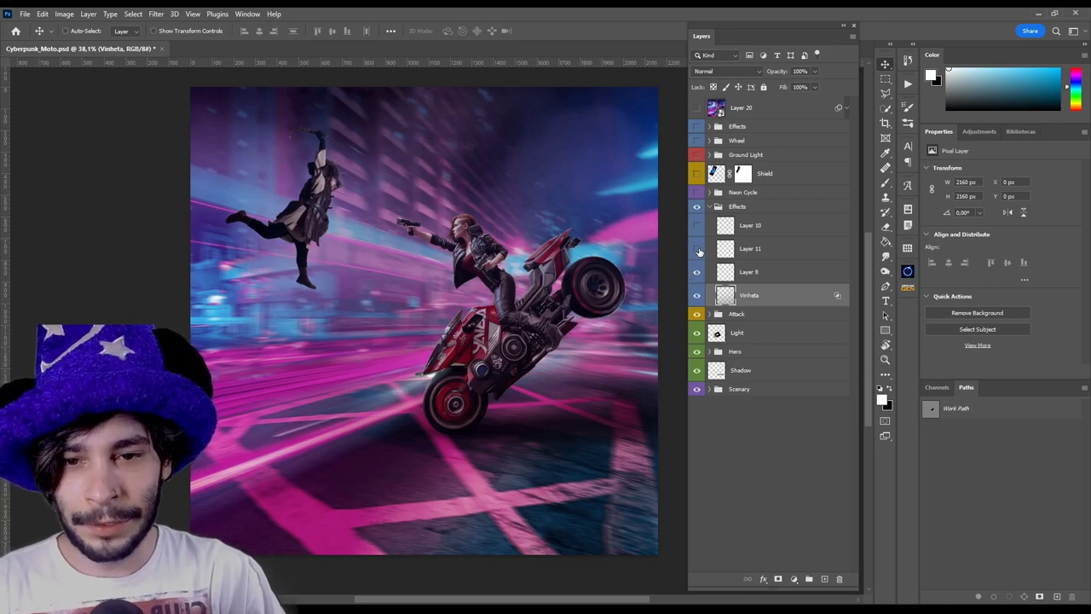
Step: Show Layer 11 and Layer 10 glows, briefly preview the Shield, then collapse Effects
{"action": "left_click", "coordinate": [697, 248]}
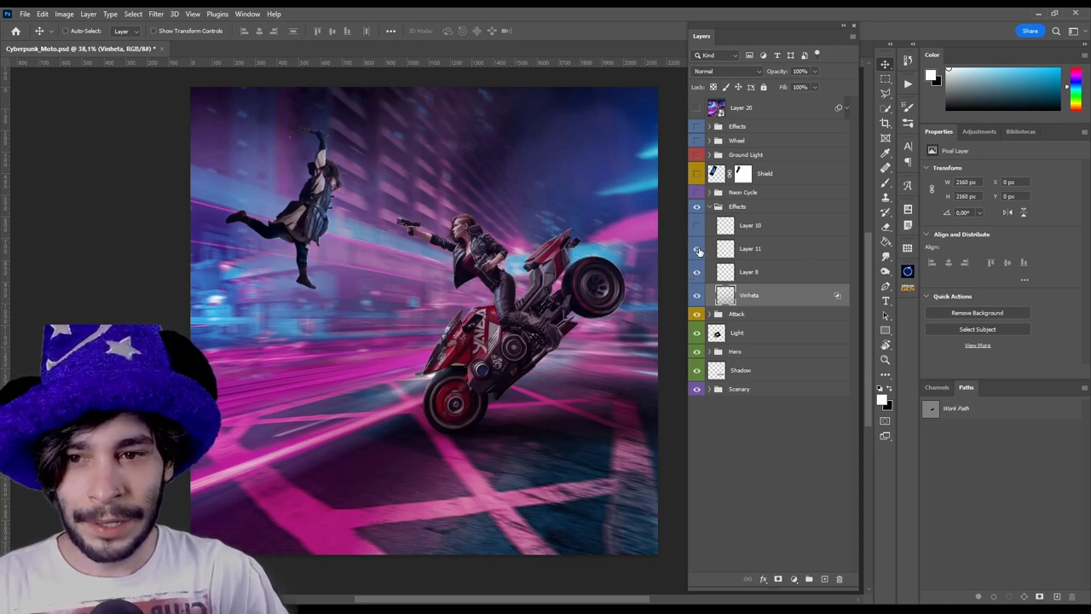
{"action": "left_click", "coordinate": [807, 254]}
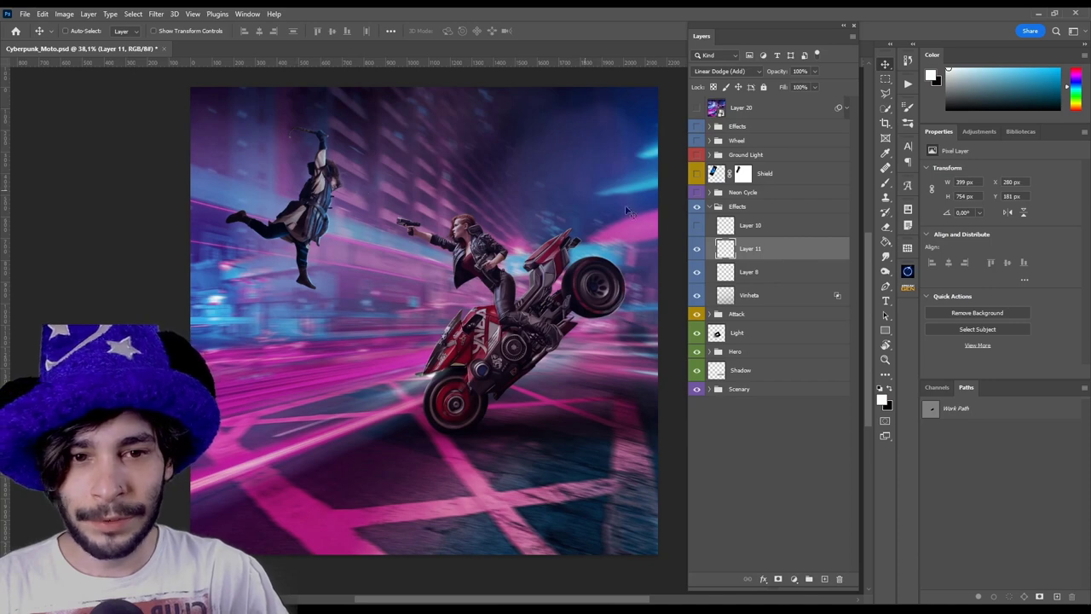
{"action": "left_click", "coordinate": [696, 226]}
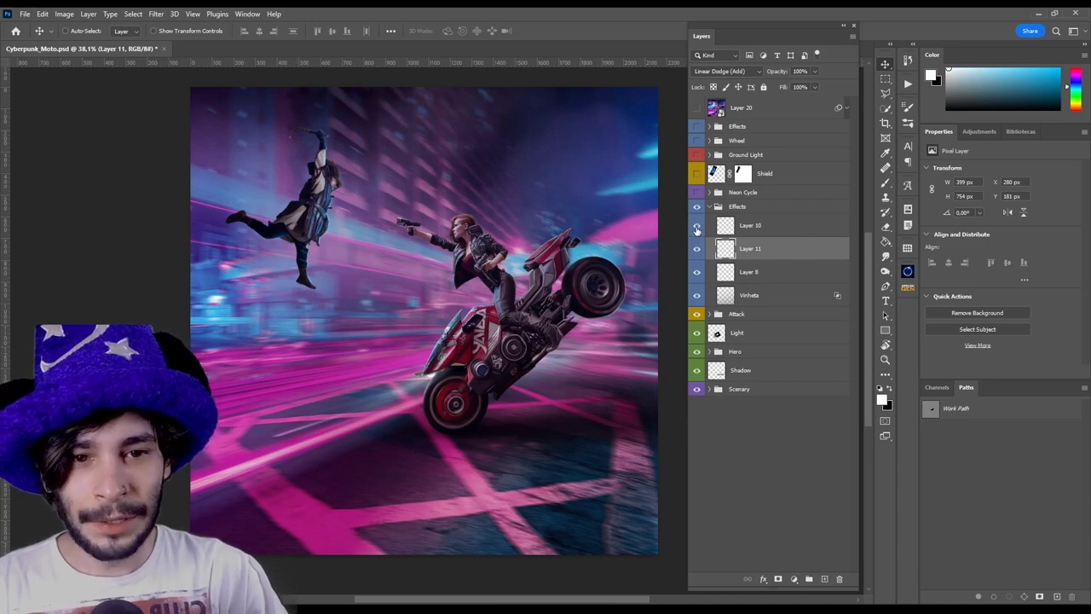
{"action": "left_click", "coordinate": [715, 229]}
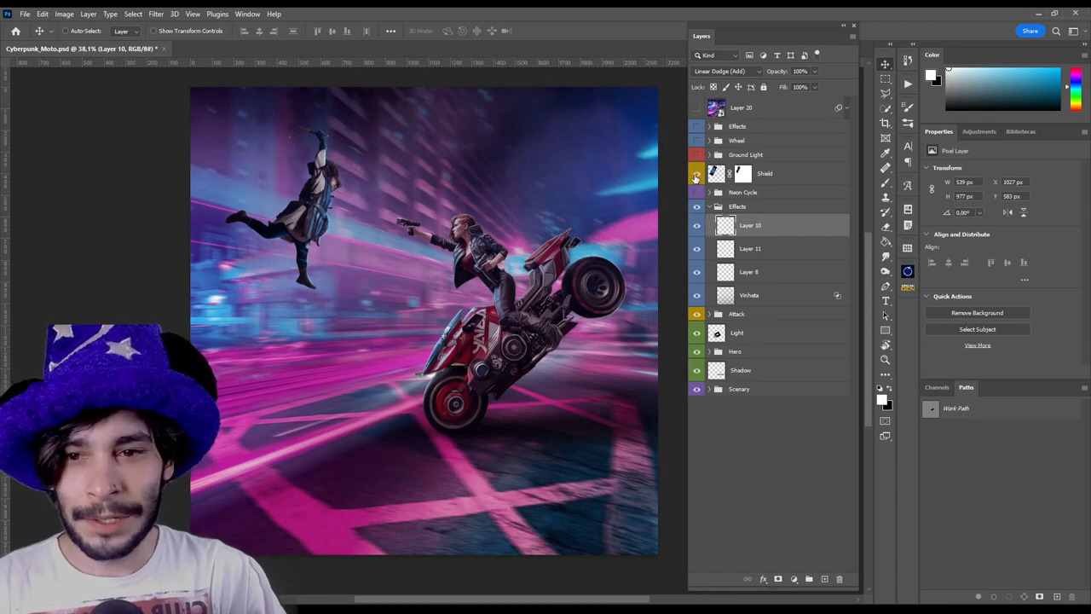
{"action": "left_click", "coordinate": [695, 175]}
{"action": "left_click", "coordinate": [695, 175]}
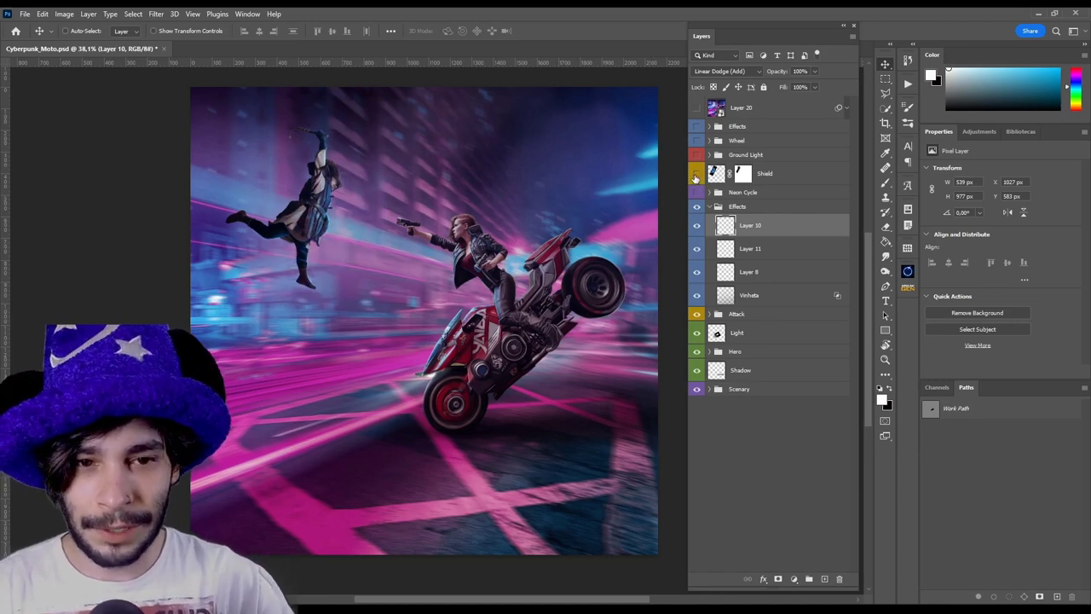
{"action": "left_click", "coordinate": [708, 206]}
{"action": "left_click", "coordinate": [767, 207]}
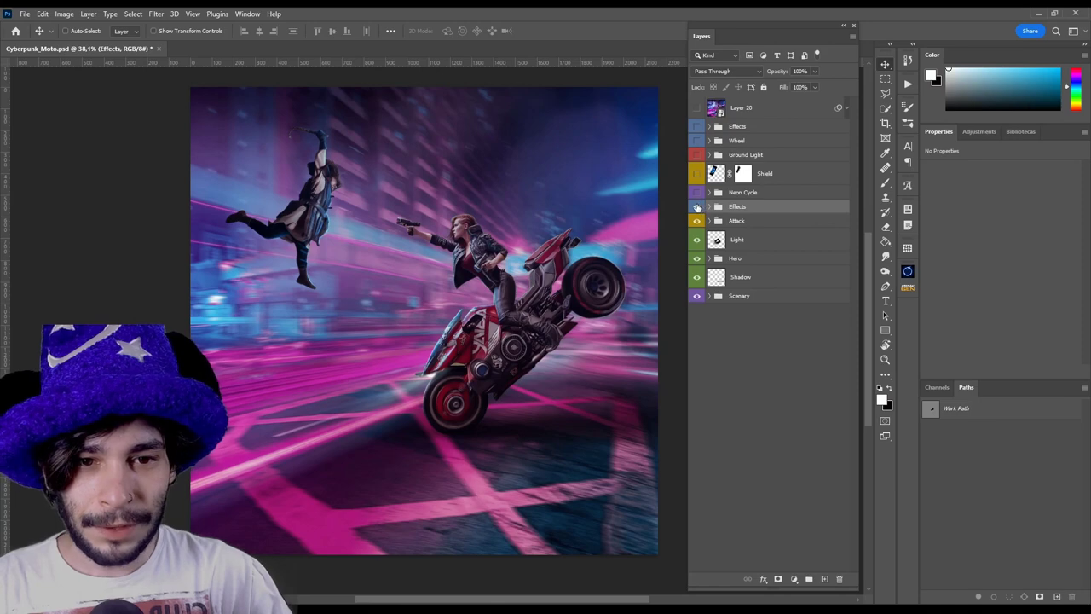
Step: Compare the composite with the Effects group hidden and shown, leaving it on
{"action": "left_click", "coordinate": [696, 207]}
{"action": "left_click", "coordinate": [696, 207]}
{"action": "left_click", "coordinate": [696, 207]}
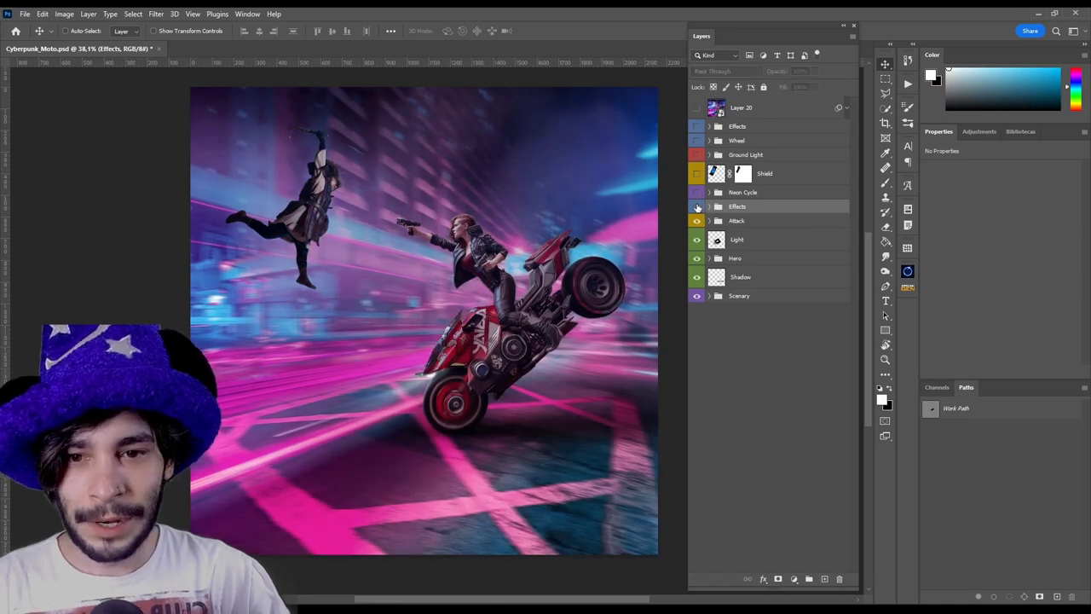
{"action": "left_click", "coordinate": [697, 207]}
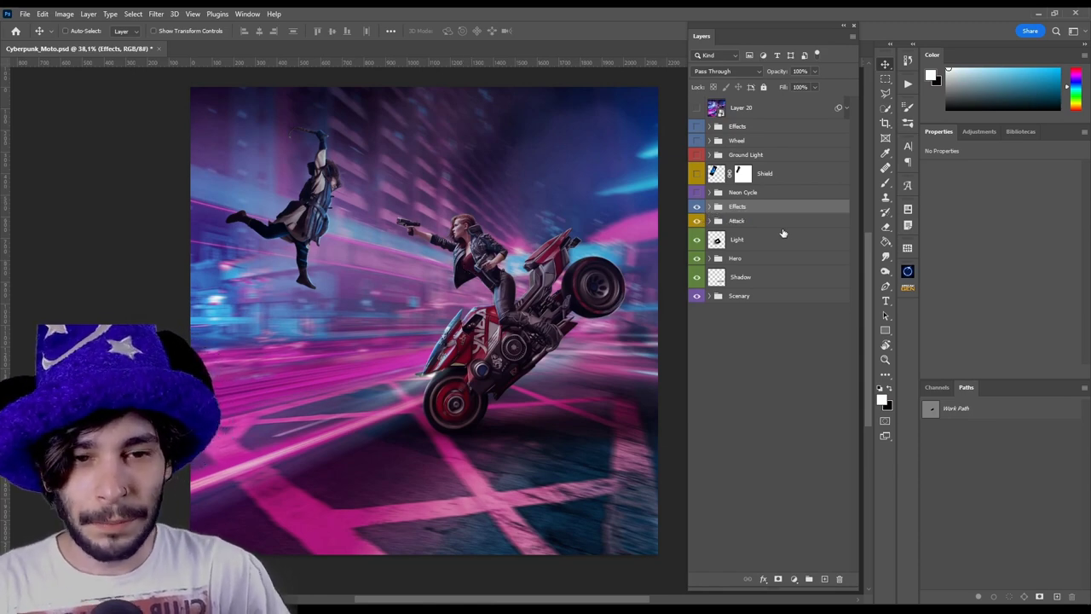
Step: Turn on the Neon Cycle group with its Blue and Orange bike glow layers
{"action": "left_click", "coordinate": [697, 192]}
{"action": "left_click", "coordinate": [709, 192]}
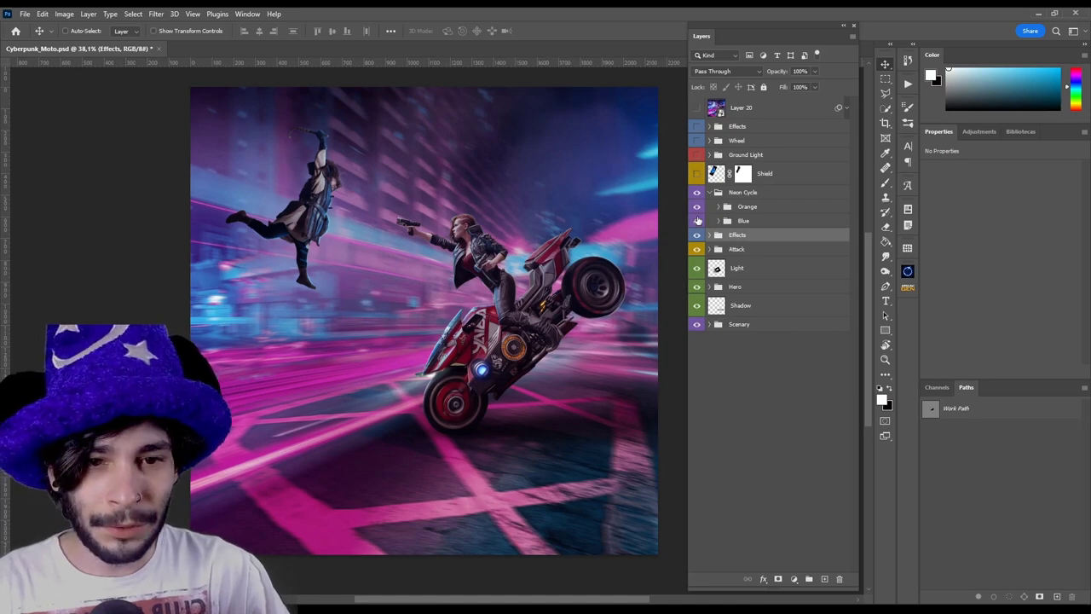
{"action": "left_click", "coordinate": [699, 222]}
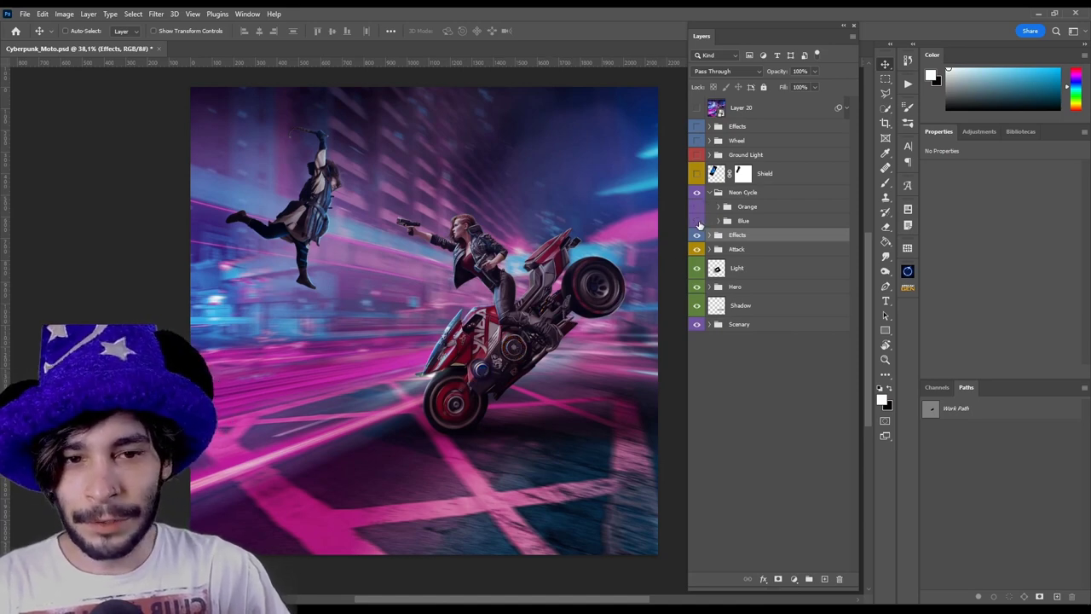
{"action": "left_click", "coordinate": [699, 222]}
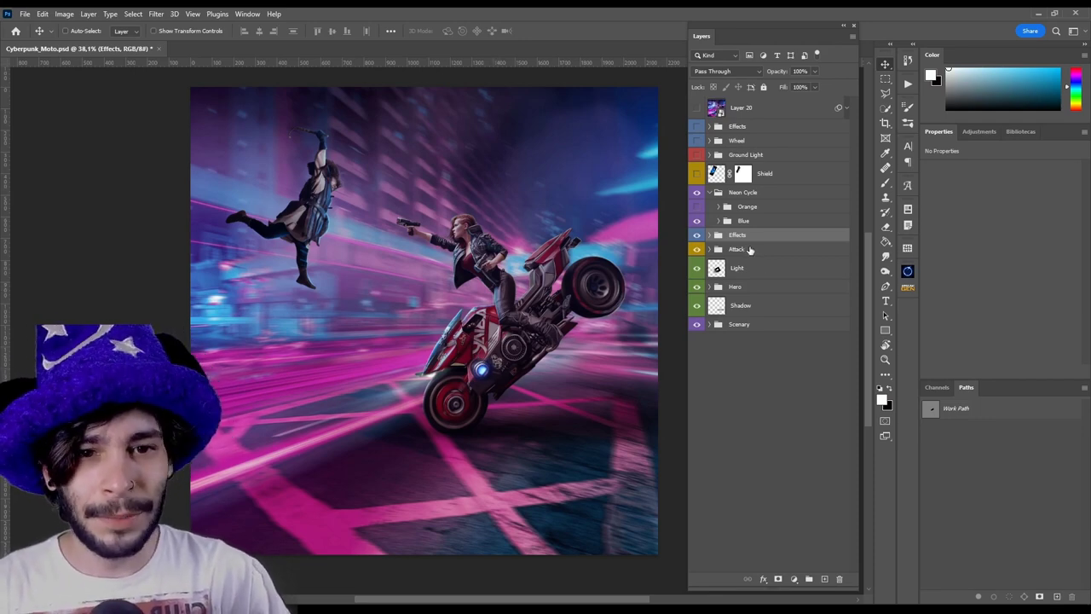
{"action": "left_click", "coordinate": [698, 207]}
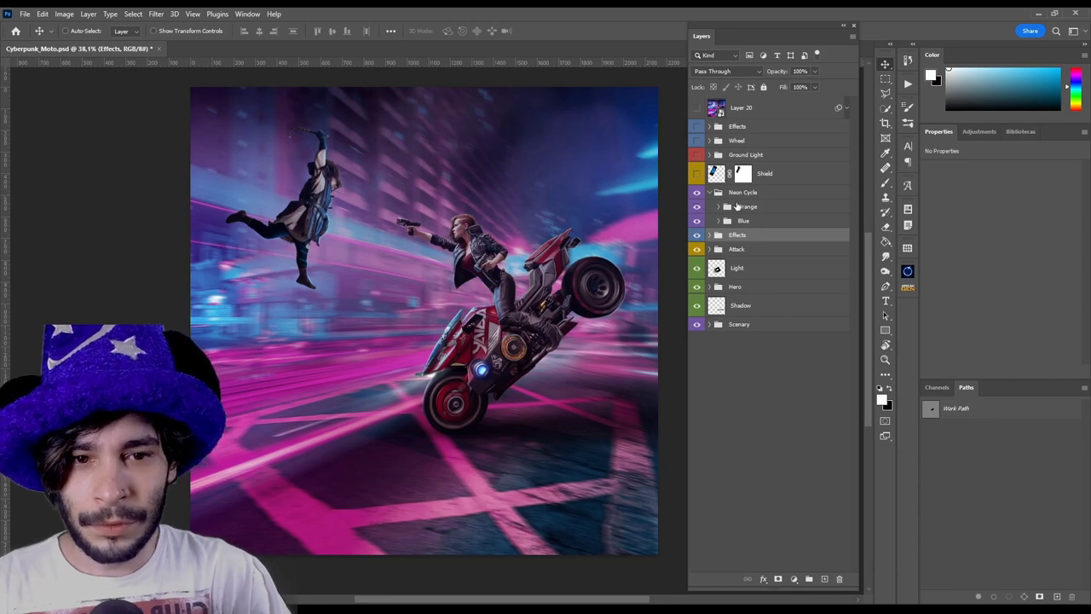
{"action": "left_click", "coordinate": [722, 207]}
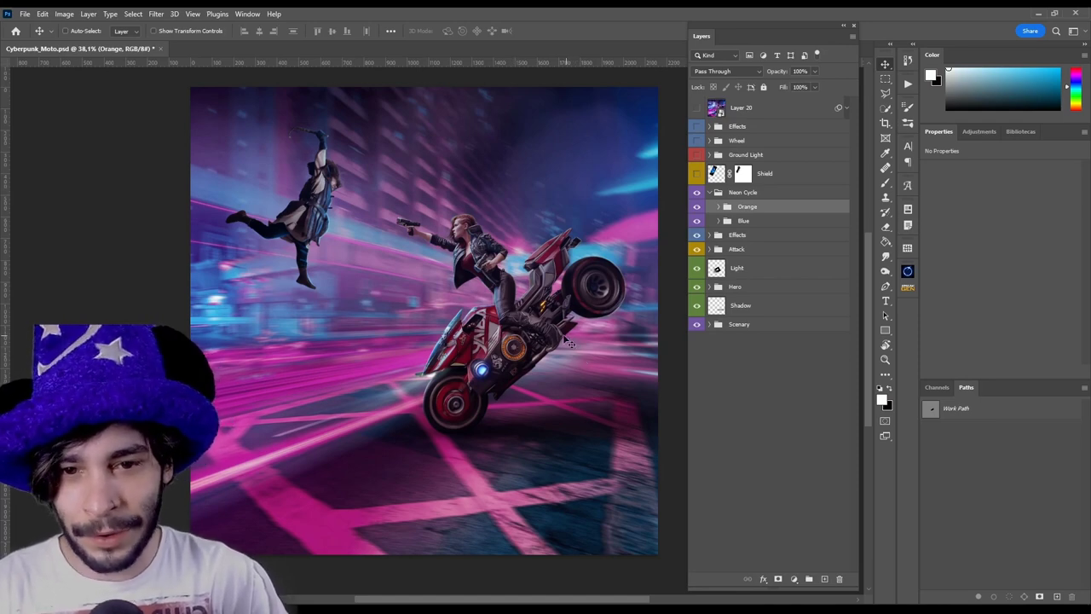
Step: Compare the bike with and without Neon Cycle lights, then show the attacker's shield
{"action": "left_click", "coordinate": [710, 195]}
{"action": "left_click", "coordinate": [709, 194]}
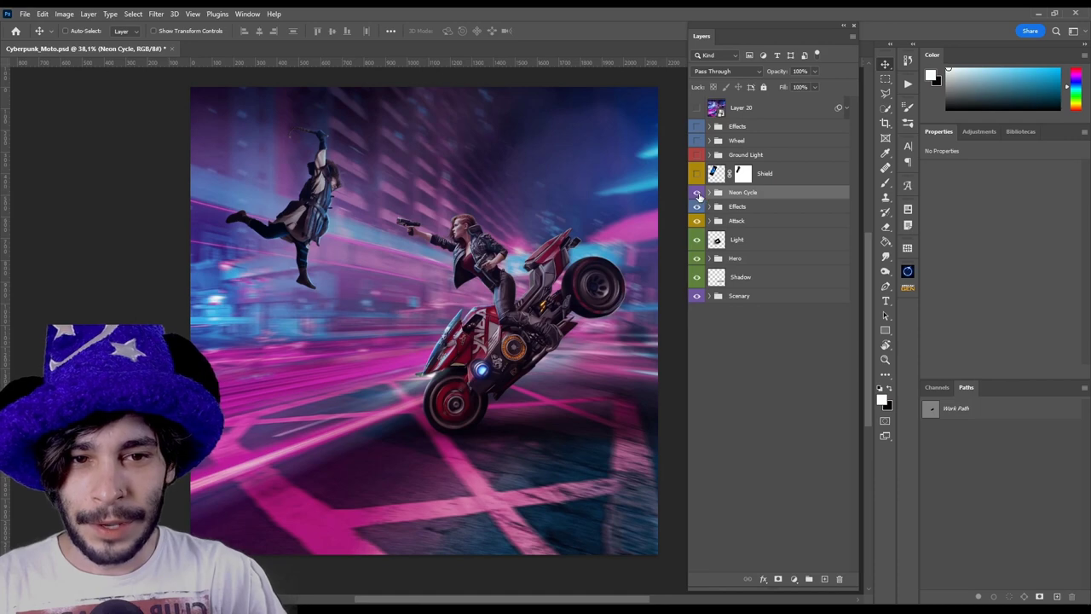
{"action": "left_click", "coordinate": [698, 194]}
{"action": "left_click", "coordinate": [698, 194]}
{"action": "left_click", "coordinate": [698, 194]}
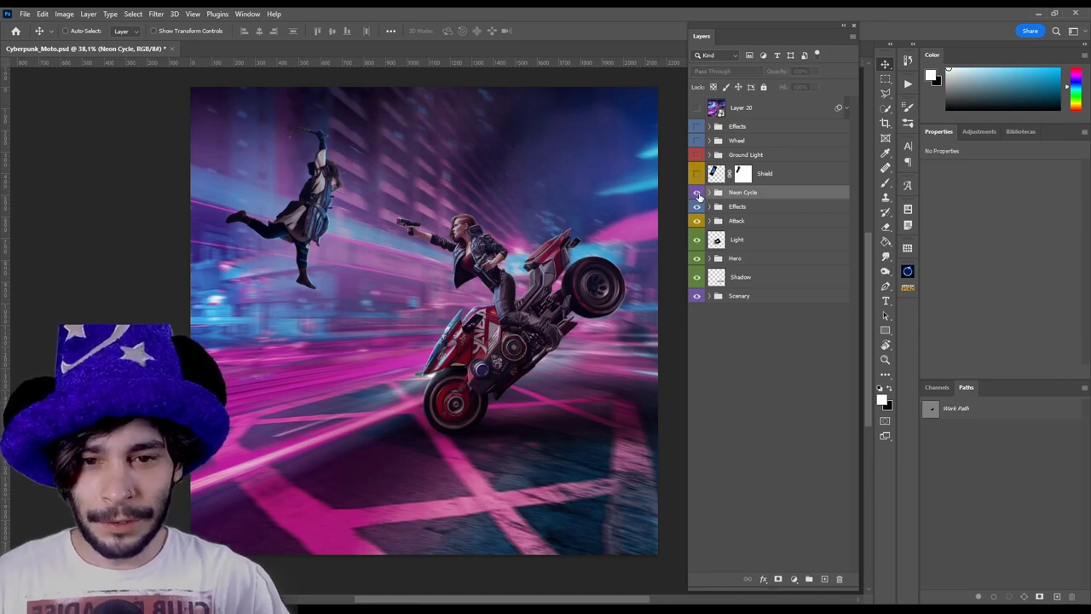
{"action": "left_click", "coordinate": [698, 195]}
{"action": "left_click", "coordinate": [699, 196]}
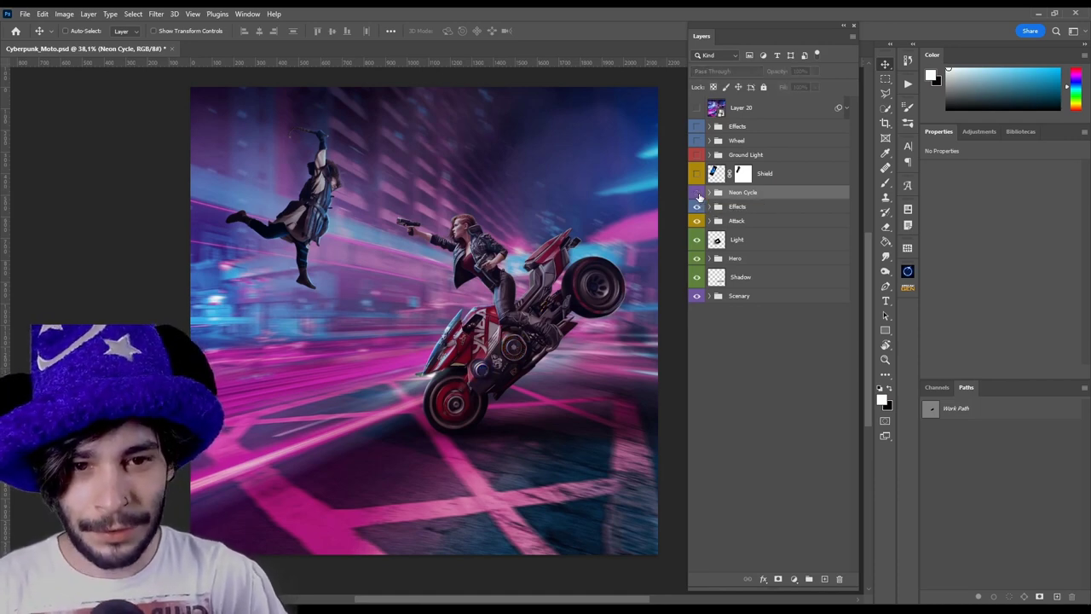
{"action": "left_click", "coordinate": [698, 195]}
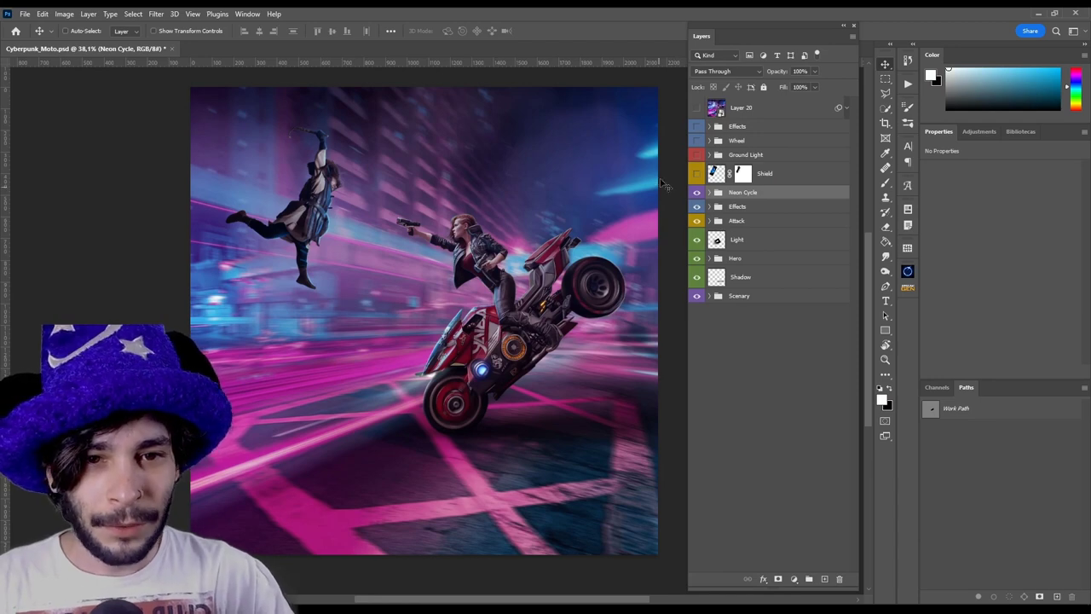
{"action": "left_click", "coordinate": [697, 174]}
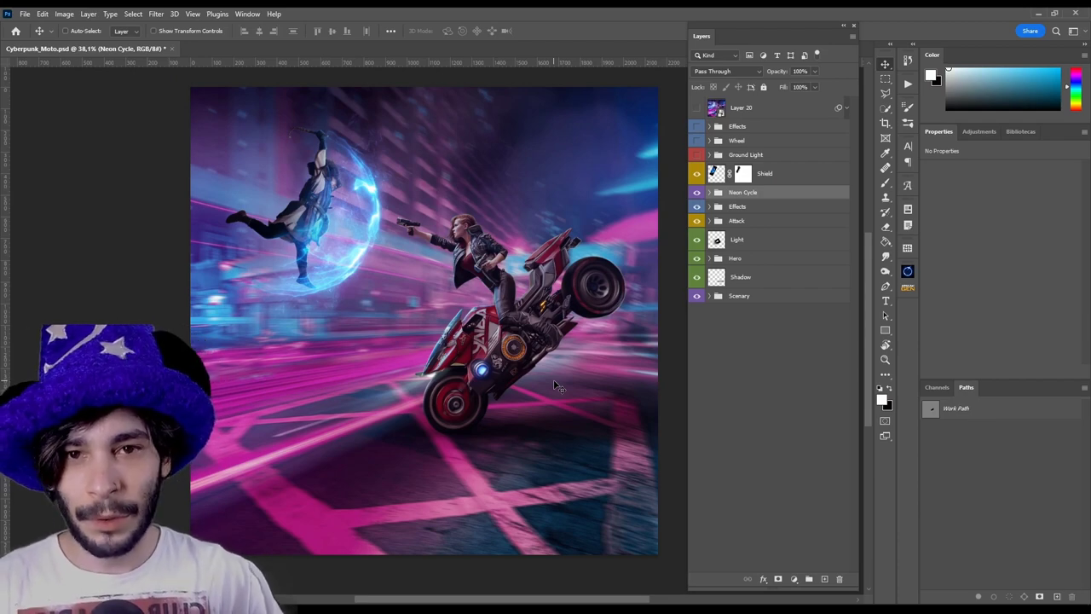
Step: Turn on the Ground Light group and rear-wheel sparks, comparing the shield on and off
{"action": "left_click", "coordinate": [696, 154]}
{"action": "left_click", "coordinate": [718, 154]}
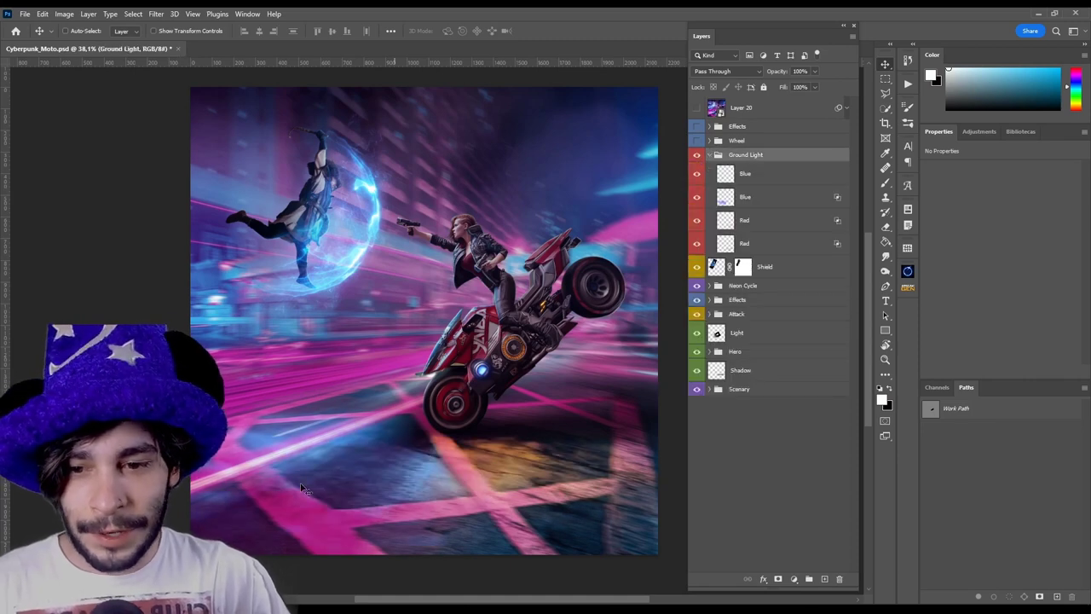
{"action": "left_click", "coordinate": [697, 141]}
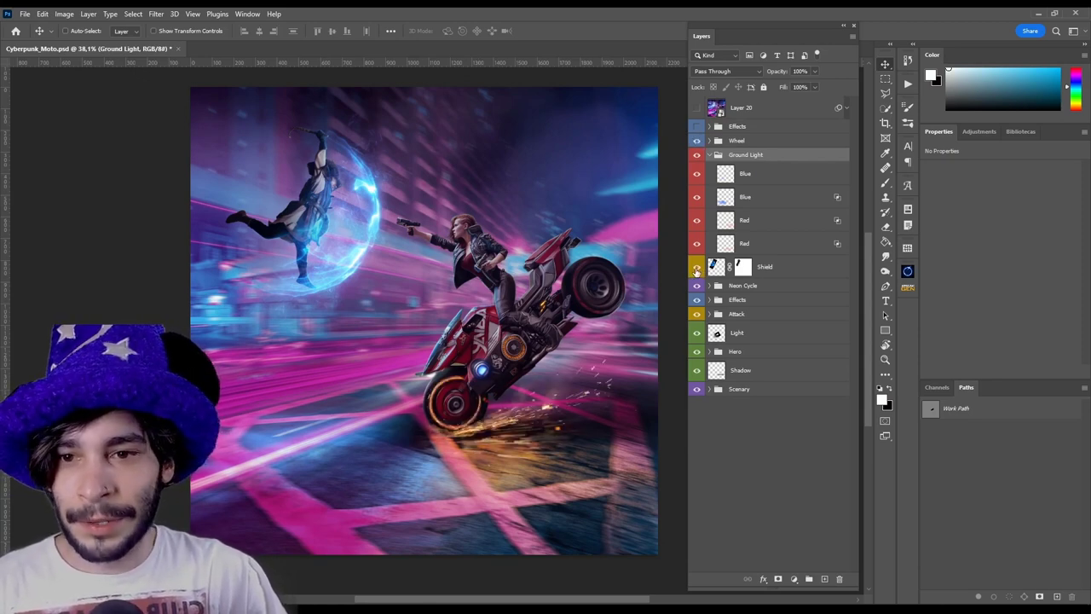
{"action": "left_click", "coordinate": [696, 269]}
{"action": "left_click", "coordinate": [697, 269]}
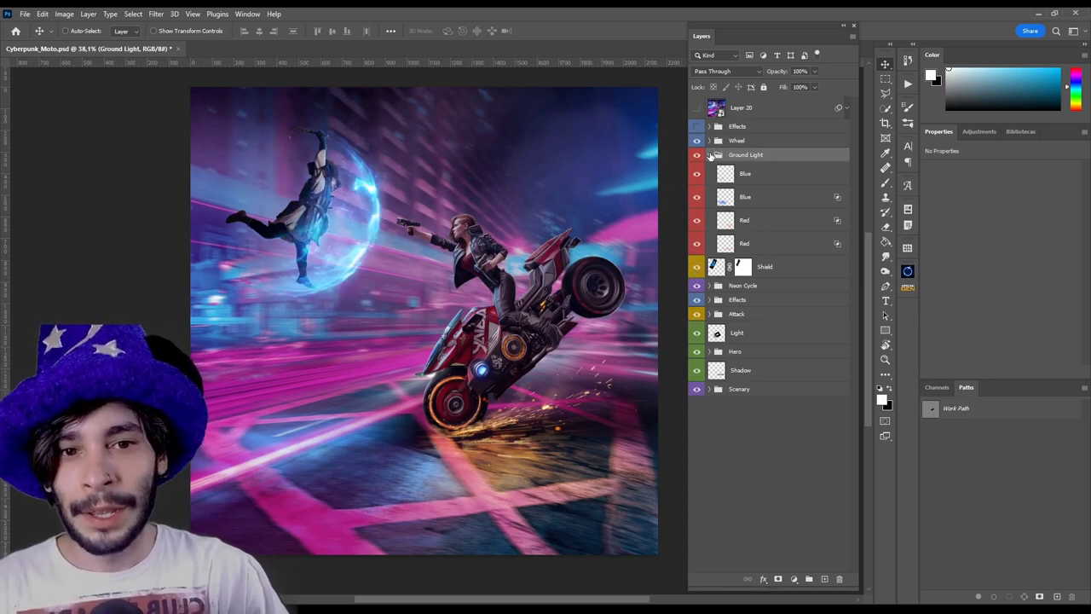
Step: Toggle the ground lighting off and on, then select its Red layer
{"action": "left_click", "coordinate": [709, 155]}
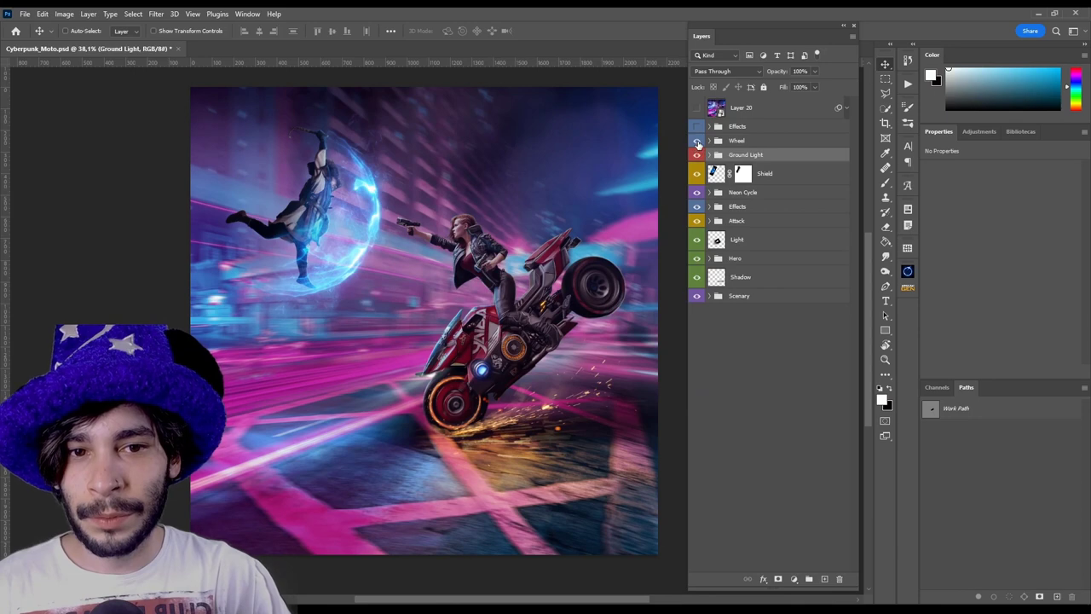
{"action": "left_click", "coordinate": [699, 159]}
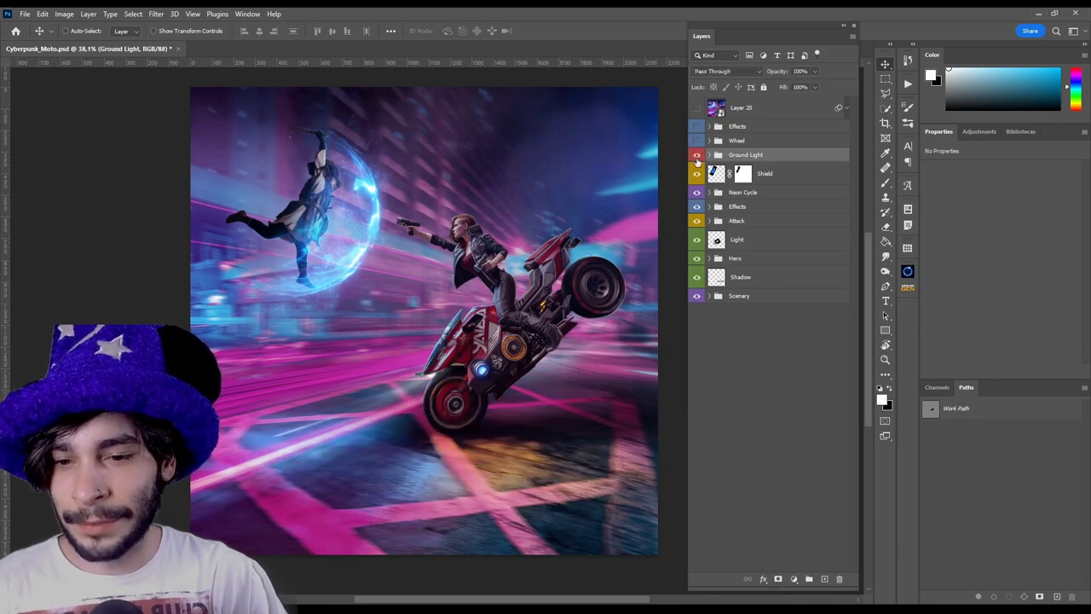
{"action": "left_click", "coordinate": [709, 155]}
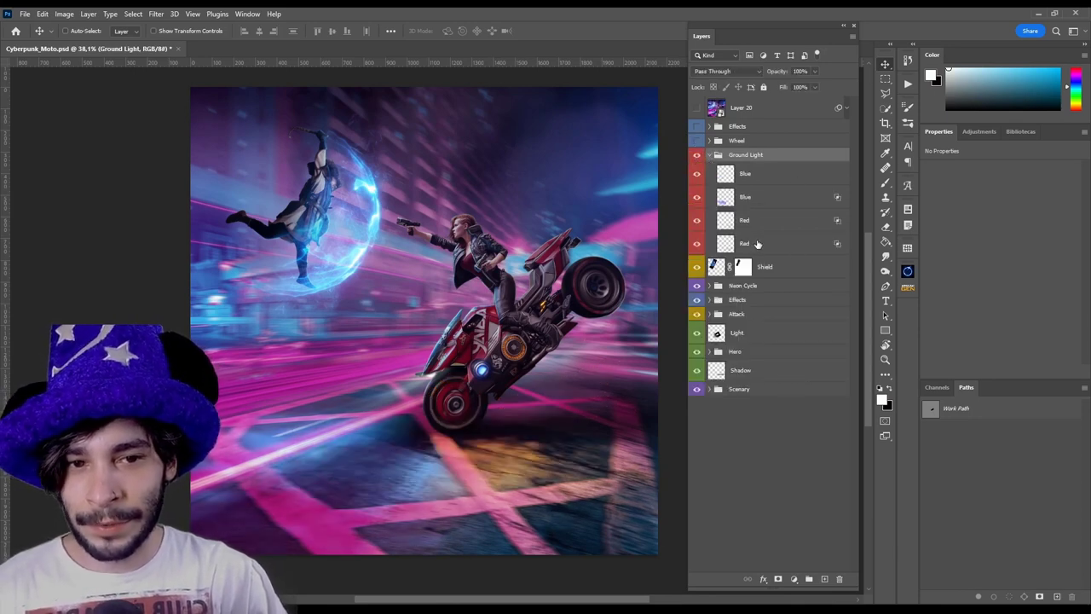
{"action": "left_click", "coordinate": [757, 245]}
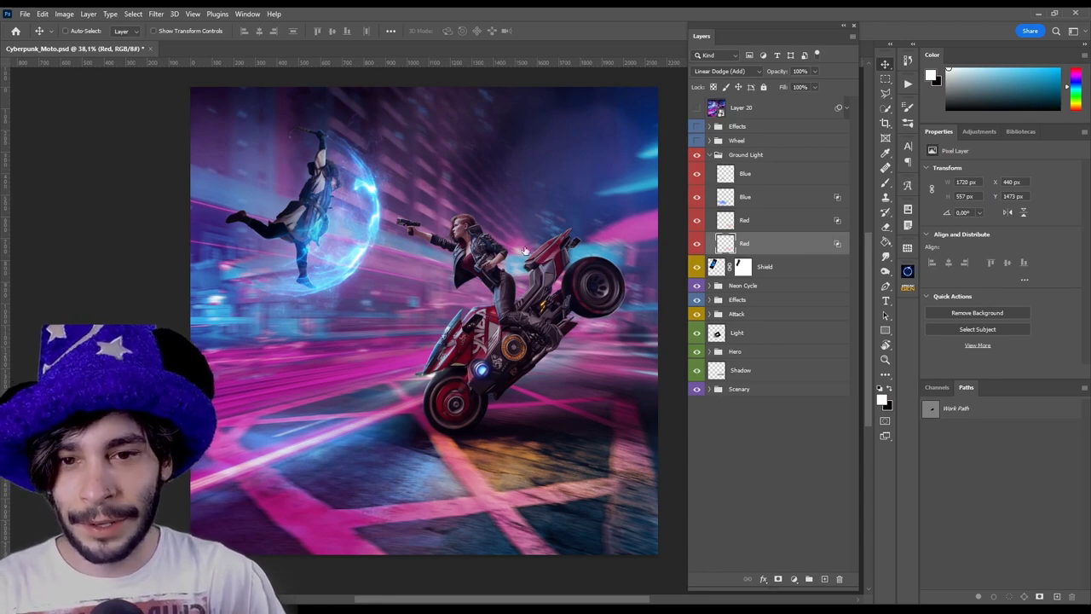
Step: Review the Red layer's blending options, then select Blue and collapse Ground Light
{"action": "double_click", "coordinate": [762, 245]}
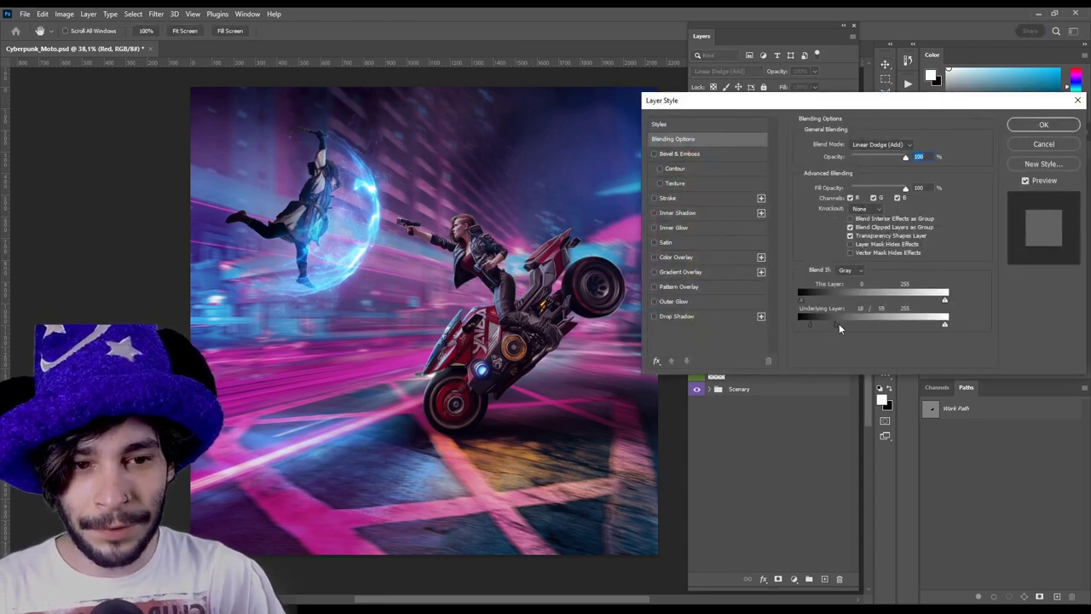
{"action": "left_click", "coordinate": [1026, 145]}
{"action": "left_click", "coordinate": [806, 225]}
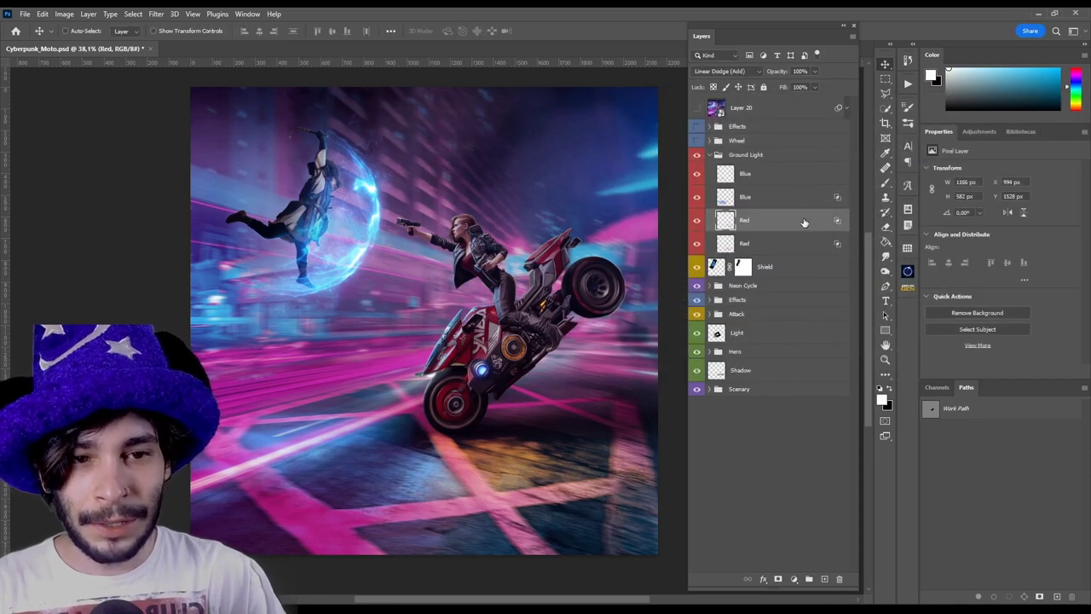
{"action": "left_click", "coordinate": [803, 208]}
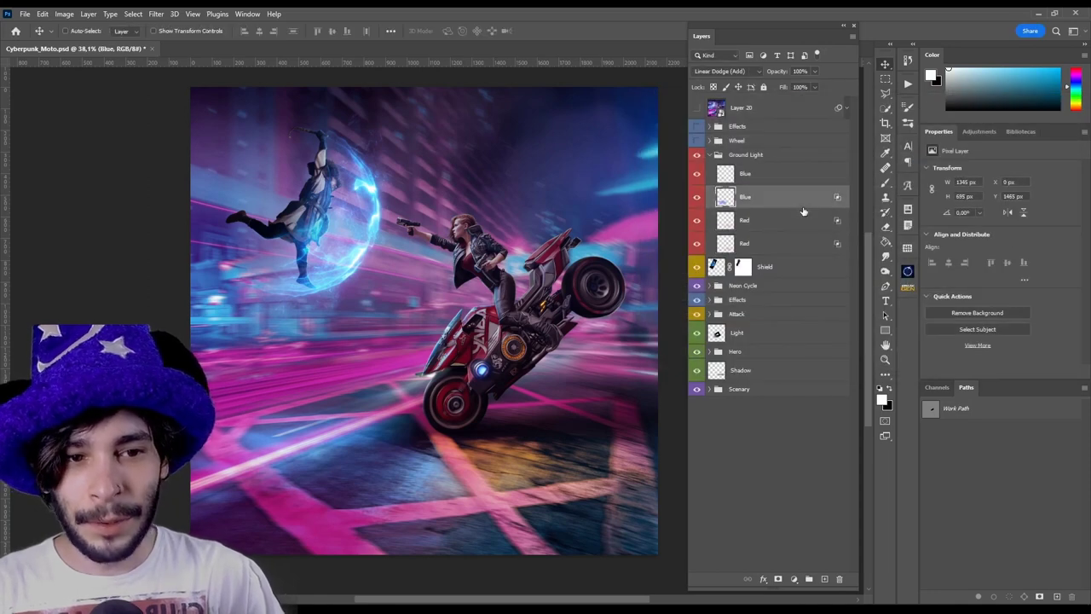
{"action": "left_click", "coordinate": [711, 156]}
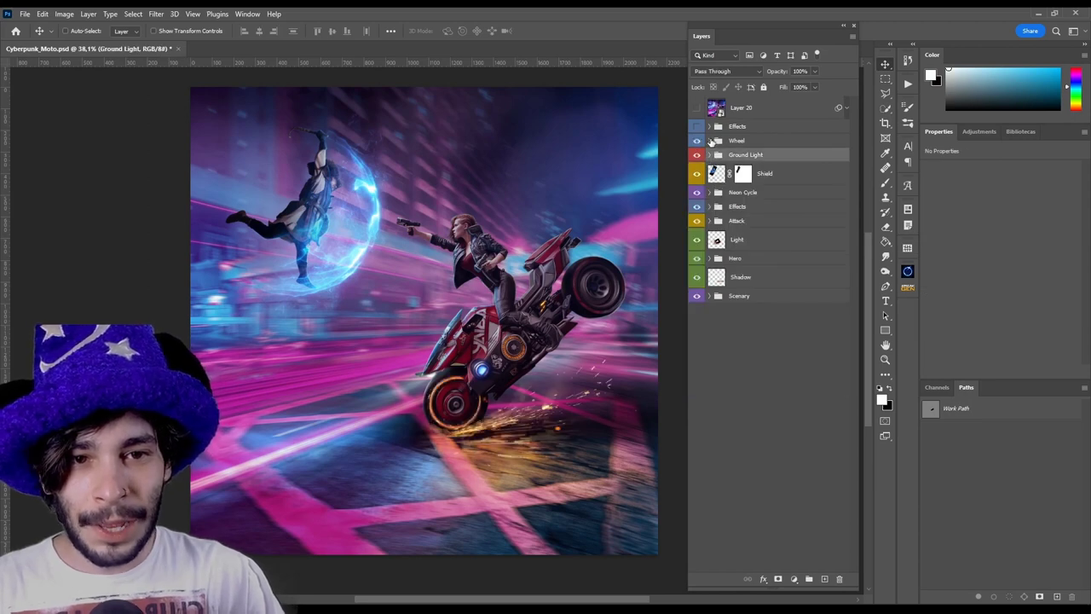
Step: Hide the Wheel group's layers and try blend modes on Layer 15, returning to Normal
{"action": "left_click", "coordinate": [708, 141]}
{"action": "left_click_drag", "start_coordinate": [697, 159], "coordinate": [698, 252]}
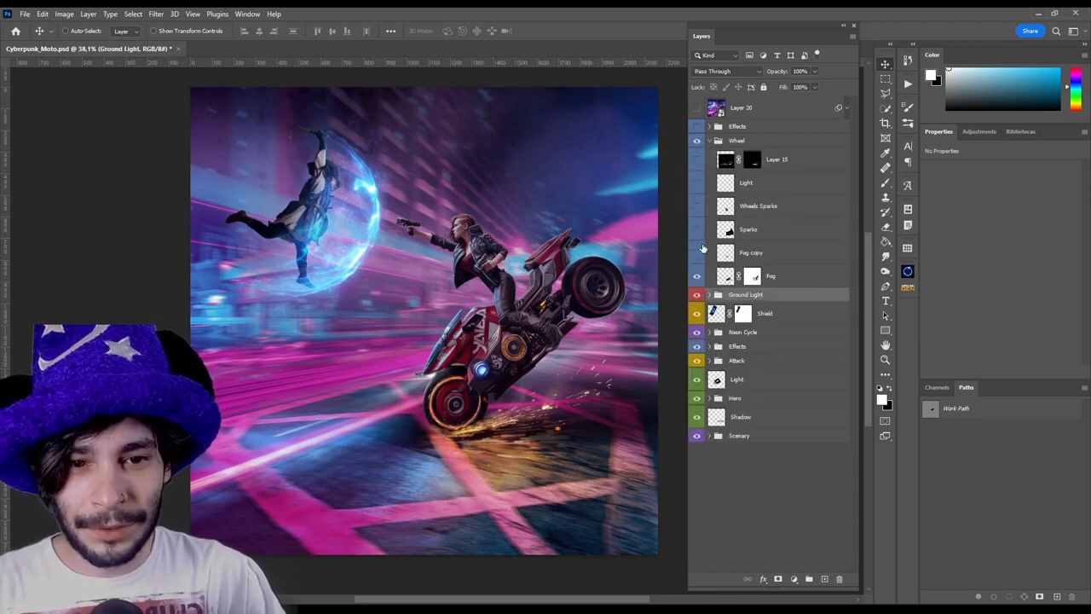
{"action": "left_click", "coordinate": [707, 162]}
{"action": "left_click", "coordinate": [697, 160]}
{"action": "left_click", "coordinate": [720, 72]}
{"action": "left_click", "coordinate": [706, 80]}
{"action": "left_click", "coordinate": [706, 74]}
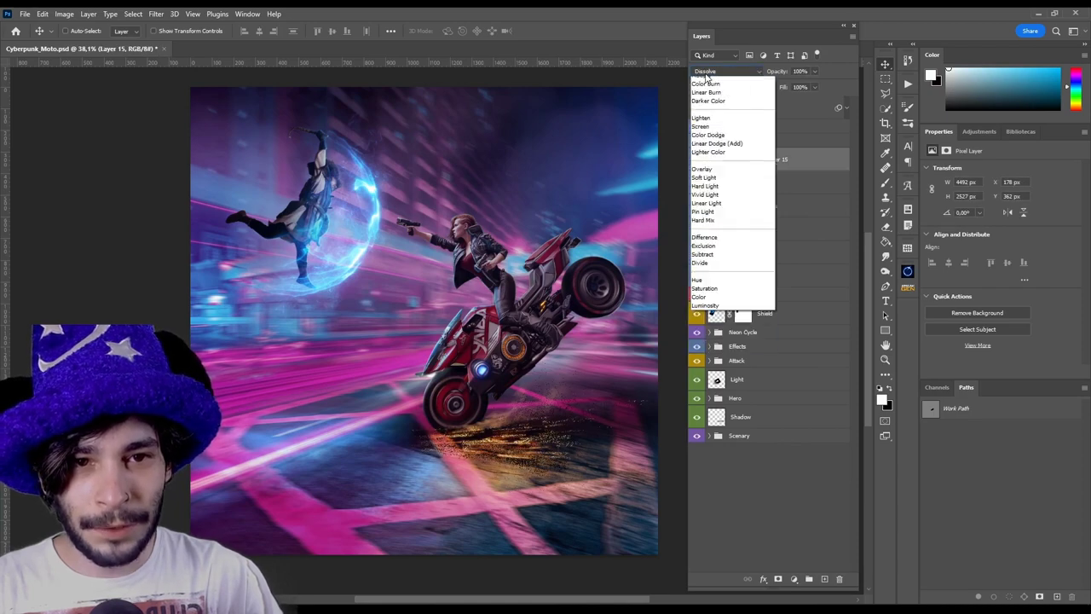
{"action": "left_click", "coordinate": [706, 73]}
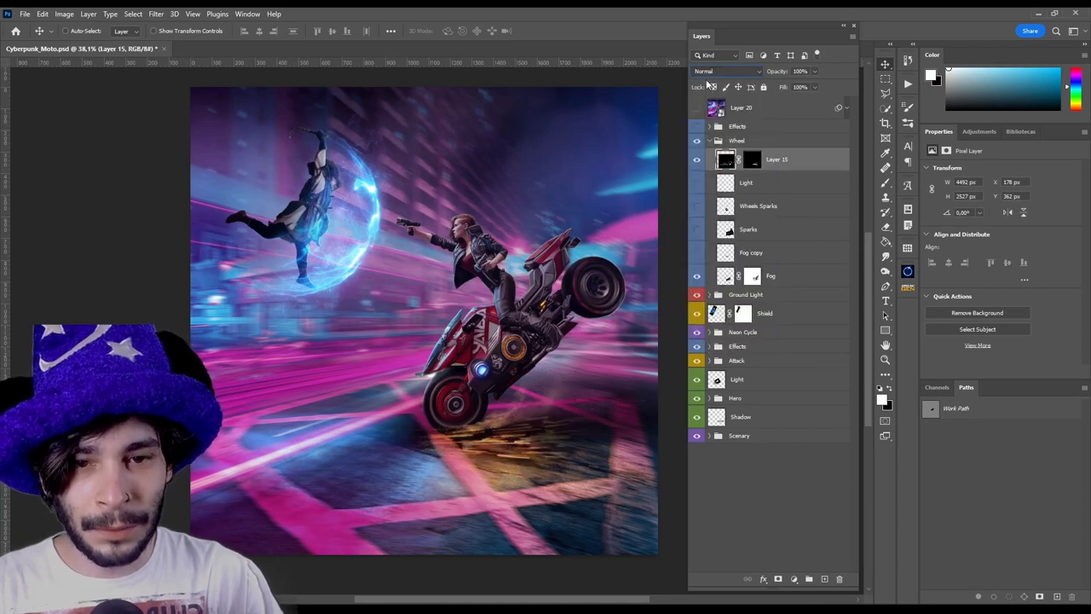
Step: Toggle Layer 15's mask off and on and set its blending to Screen
{"action": "scroll", "coordinate": [480, 478], "scroll_direction": "up", "scroll_amount": 2}
{"action": "scroll", "coordinate": [480, 477], "scroll_direction": "up", "scroll_amount": 2}
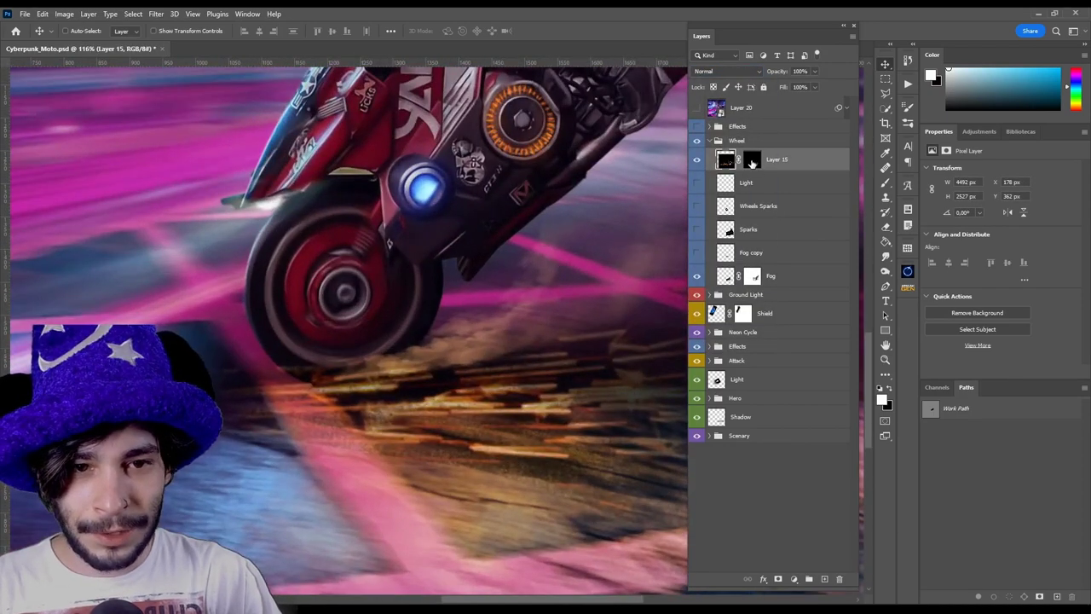
{"action": "left_click", "coordinate": [751, 159], "text": "shift"}
{"action": "scroll", "coordinate": [357, 414], "scroll_direction": "down", "scroll_amount": 2}
{"action": "scroll", "coordinate": [357, 413], "scroll_direction": "down", "scroll_amount": 2}
{"action": "scroll", "coordinate": [356, 413], "scroll_direction": "up", "scroll_amount": 1}
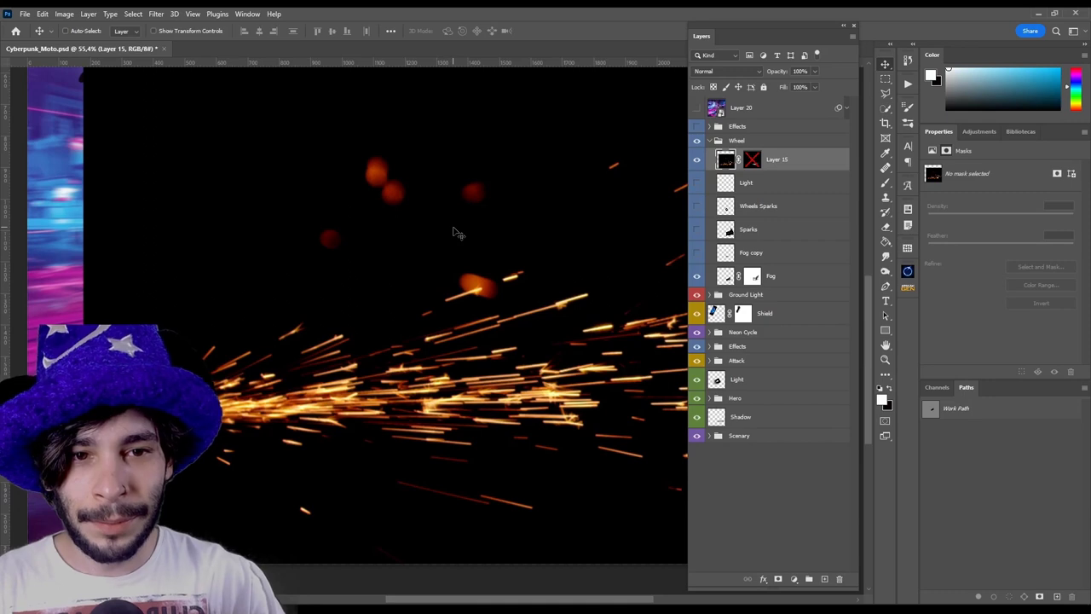
{"action": "left_click", "coordinate": [752, 162], "text": "shift"}
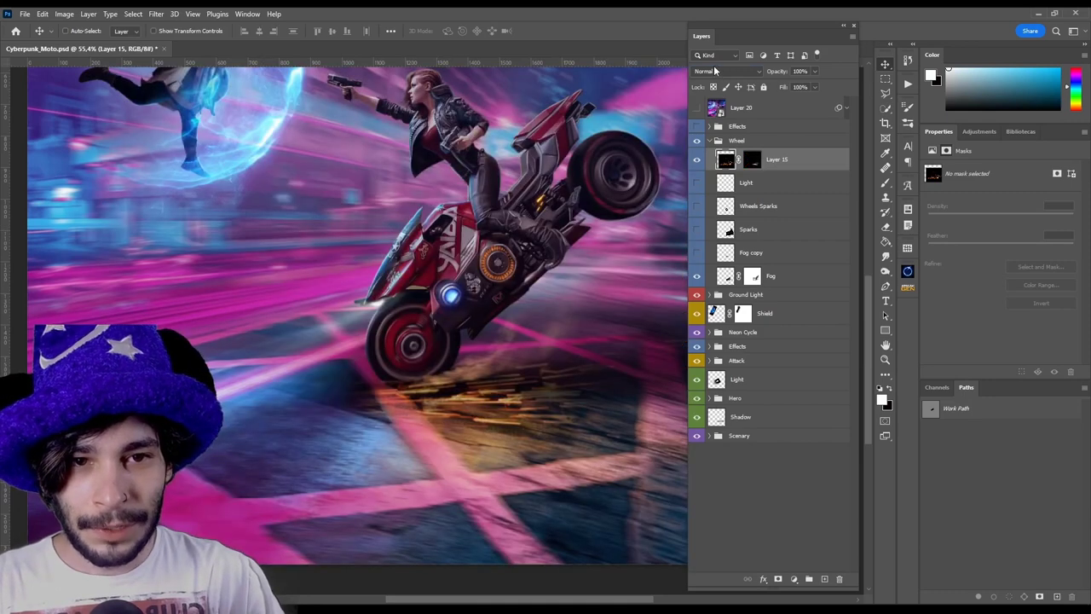
{"action": "left_click", "coordinate": [715, 71]}
{"action": "left_click", "coordinate": [700, 173]}
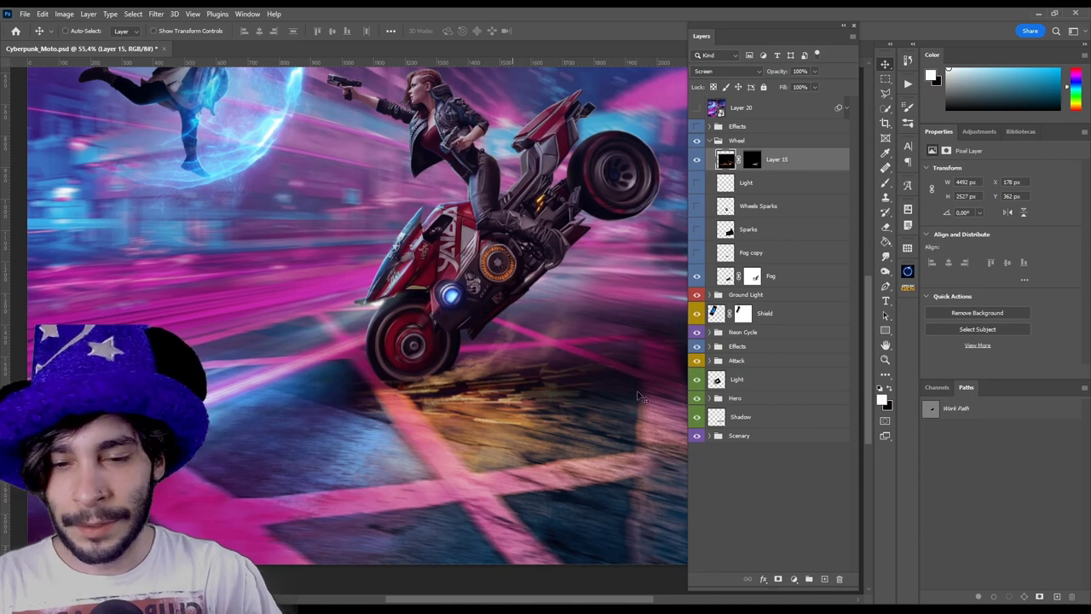
Step: Re-enable the Fog, Fog copy and Sparks layers under the rear wheel
{"action": "left_click", "coordinate": [697, 277]}
{"action": "left_click", "coordinate": [696, 275]}
{"action": "left_click", "coordinate": [695, 253]}
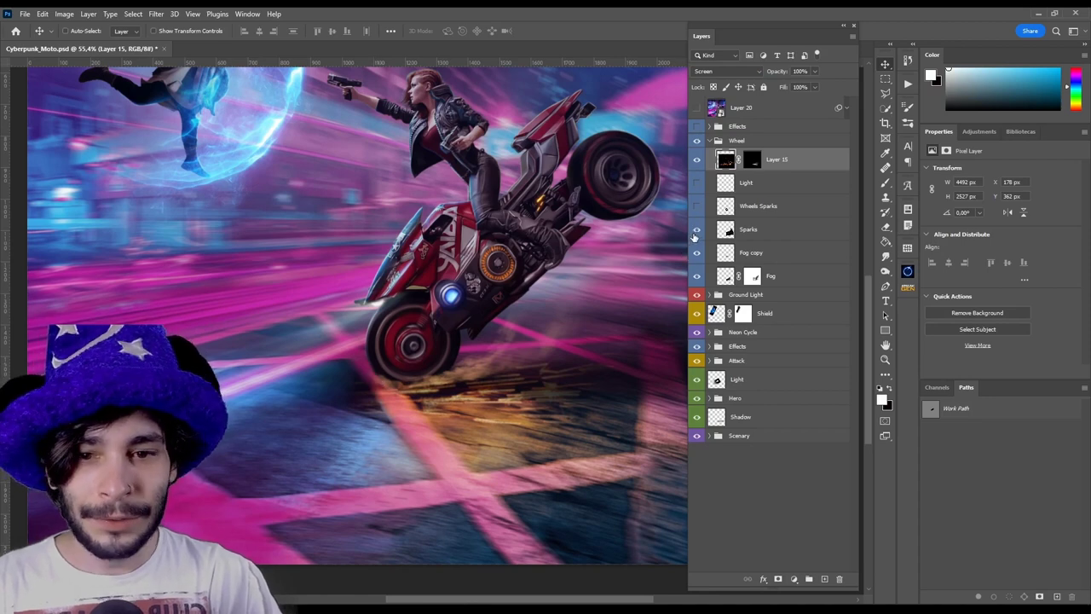
{"action": "left_click", "coordinate": [695, 231]}
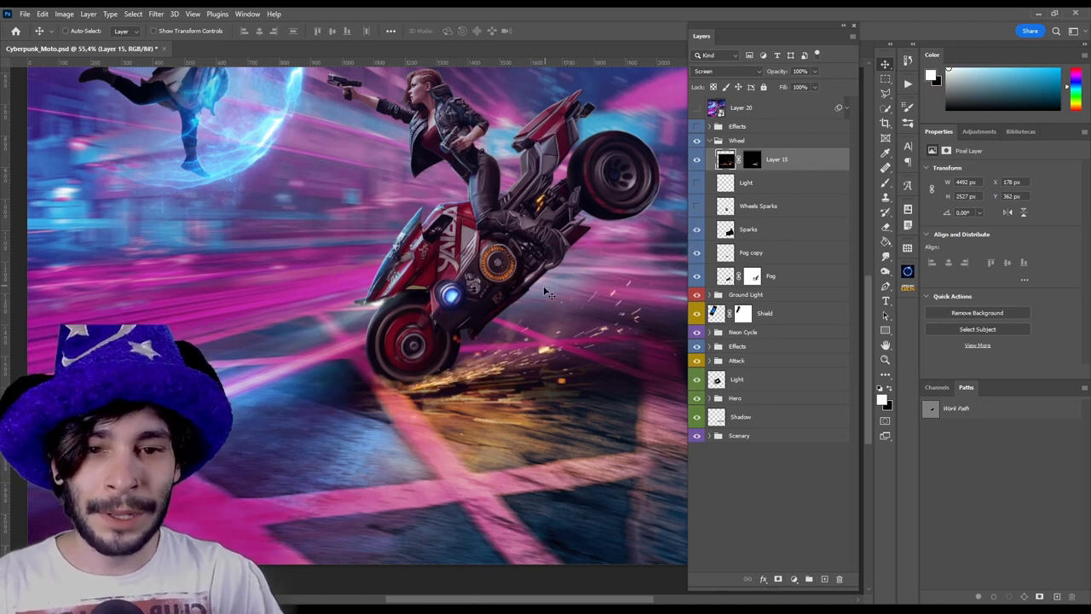
{"action": "scroll", "coordinate": [500, 367], "scroll_direction": "up", "scroll_amount": 3}
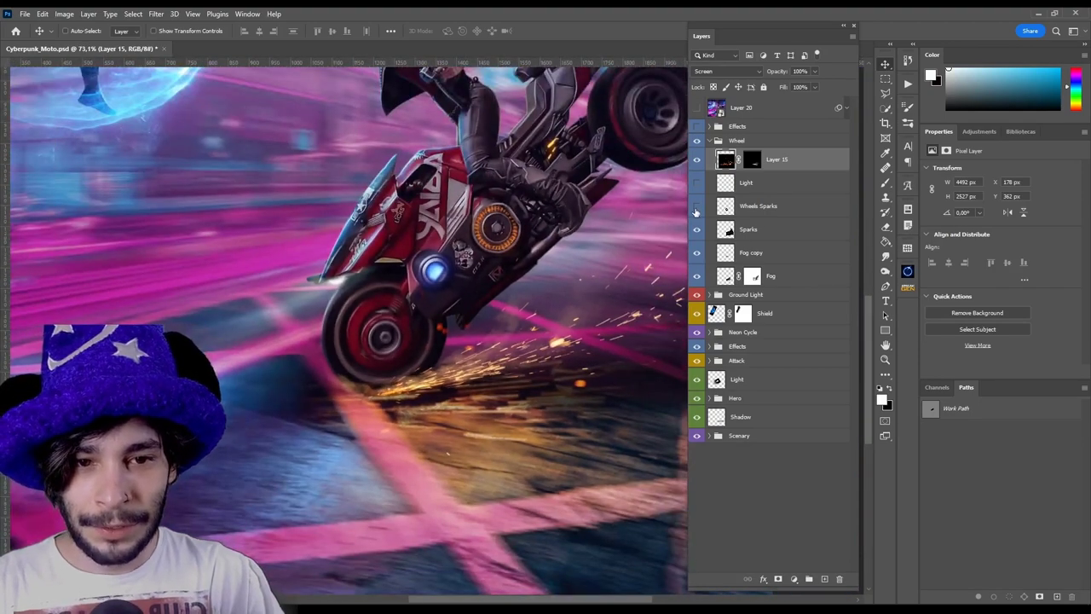
Step: Show the Wheels Sparks ring and Light glow, then collapse the Wheel group
{"action": "left_click", "coordinate": [696, 207]}
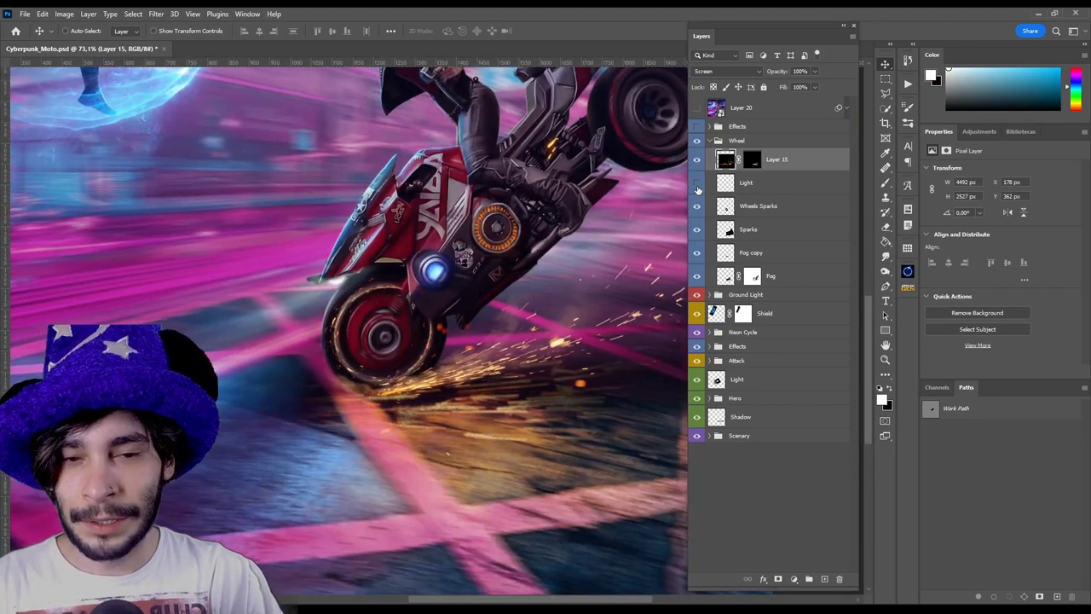
{"action": "left_click", "coordinate": [697, 183]}
{"action": "left_click", "coordinate": [763, 184]}
{"action": "scroll", "coordinate": [397, 242], "scroll_direction": "up", "scroll_amount": 4}
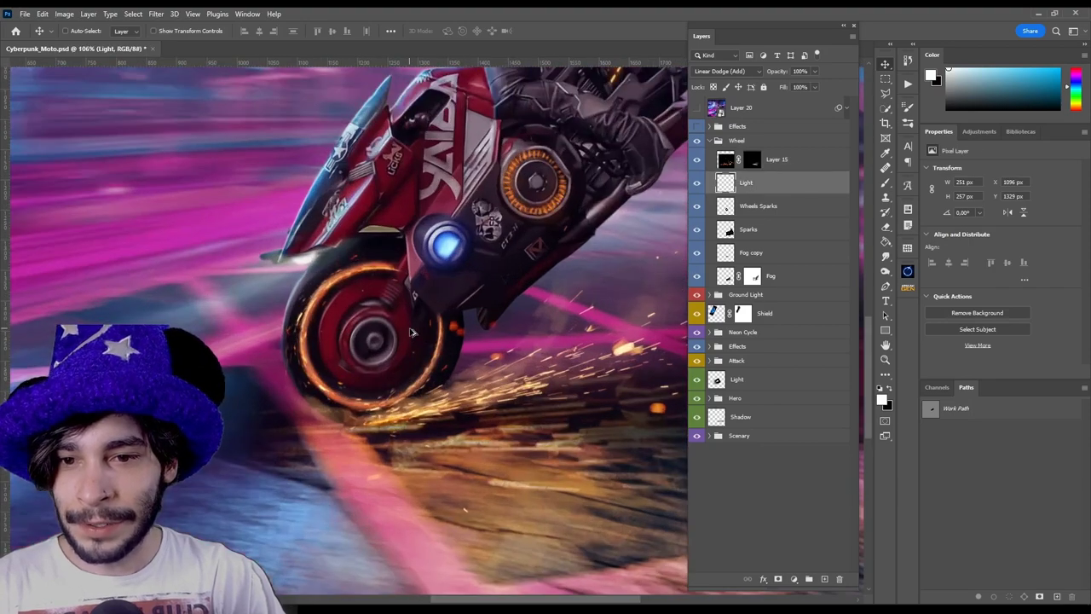
{"action": "scroll", "coordinate": [443, 392], "scroll_direction": "down", "scroll_amount": 2}
{"action": "scroll", "coordinate": [443, 392], "scroll_direction": "down", "scroll_amount": 4}
{"action": "scroll", "coordinate": [443, 393], "scroll_direction": "up", "scroll_amount": 1}
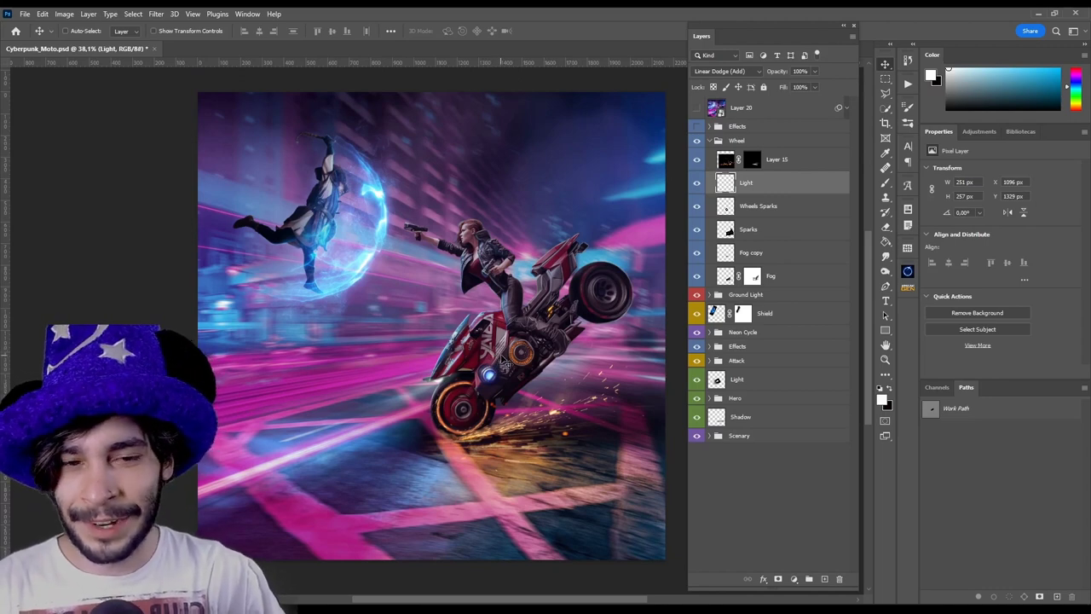
{"action": "left_click", "coordinate": [709, 140]}
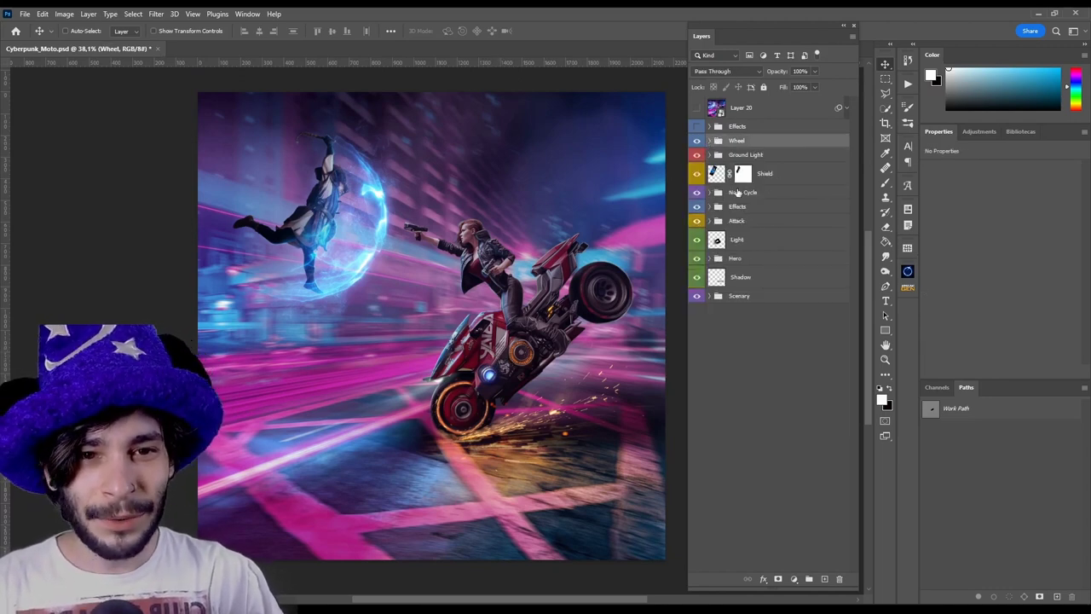
Step: Compare the Wheel group on and off, then turn on the Effects group
{"action": "left_click", "coordinate": [698, 141]}
{"action": "left_click", "coordinate": [697, 140]}
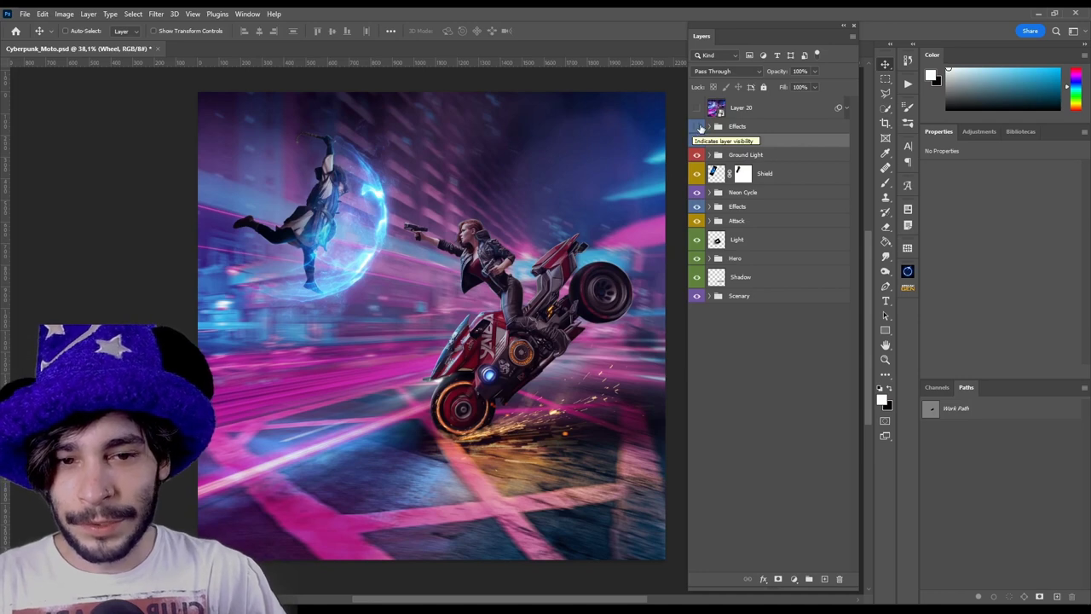
{"action": "left_click", "coordinate": [700, 126]}
{"action": "left_click", "coordinate": [709, 126]}
Step: Show the Particles, +Particles and Bullet muzzle flash layers
{"action": "left_click", "coordinate": [696, 213]}
{"action": "left_click", "coordinate": [697, 214]}
{"action": "left_click", "coordinate": [697, 191]}
{"action": "left_click", "coordinate": [768, 191]}
{"action": "left_click", "coordinate": [696, 168]}
{"action": "left_click", "coordinate": [767, 168]}
Step: Turn on the glow smart object layer, toggling it to compare
{"action": "scroll", "coordinate": [368, 208], "scroll_direction": "up", "scroll_amount": 2}
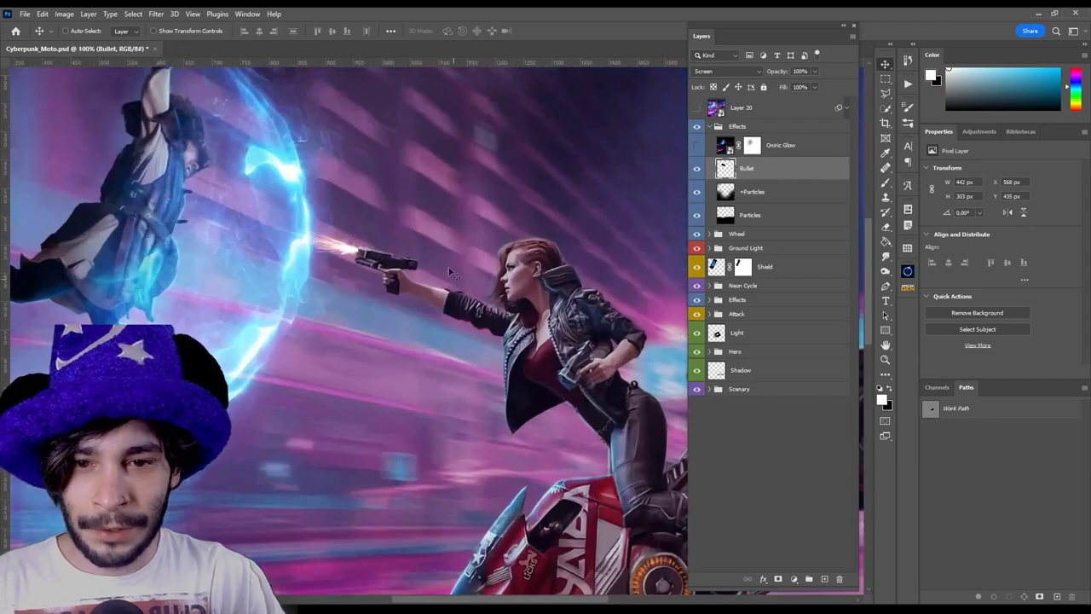
{"action": "scroll", "coordinate": [375, 226], "scroll_direction": "down", "scroll_amount": 3}
{"action": "scroll", "coordinate": [401, 313], "scroll_direction": "up", "scroll_amount": 1}
{"action": "scroll", "coordinate": [402, 313], "scroll_direction": "up", "scroll_amount": 1}
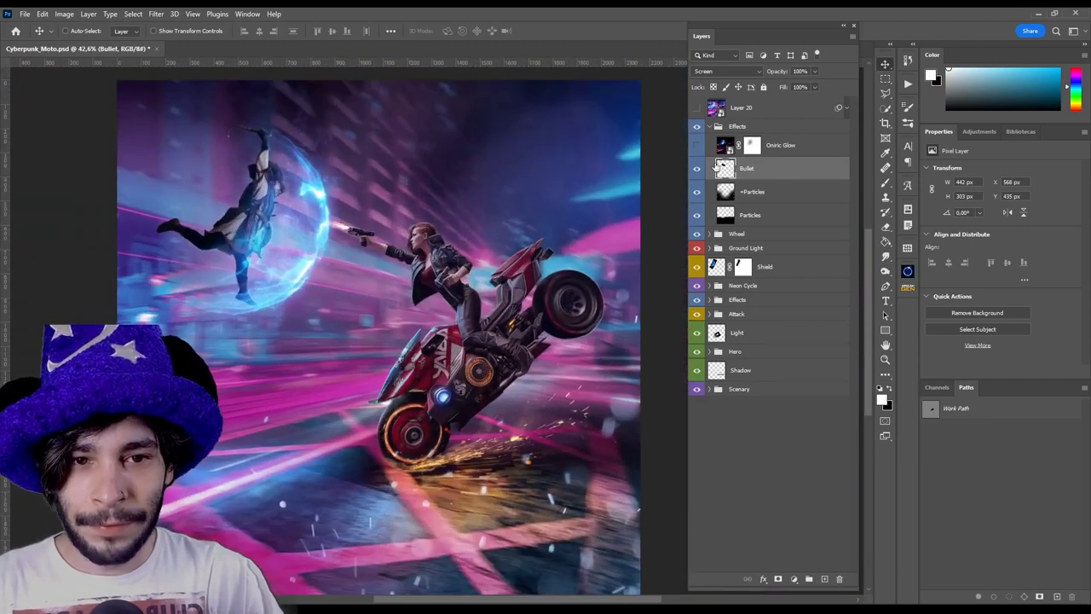
{"action": "left_click", "coordinate": [696, 144]}
{"action": "left_click", "coordinate": [767, 145]}
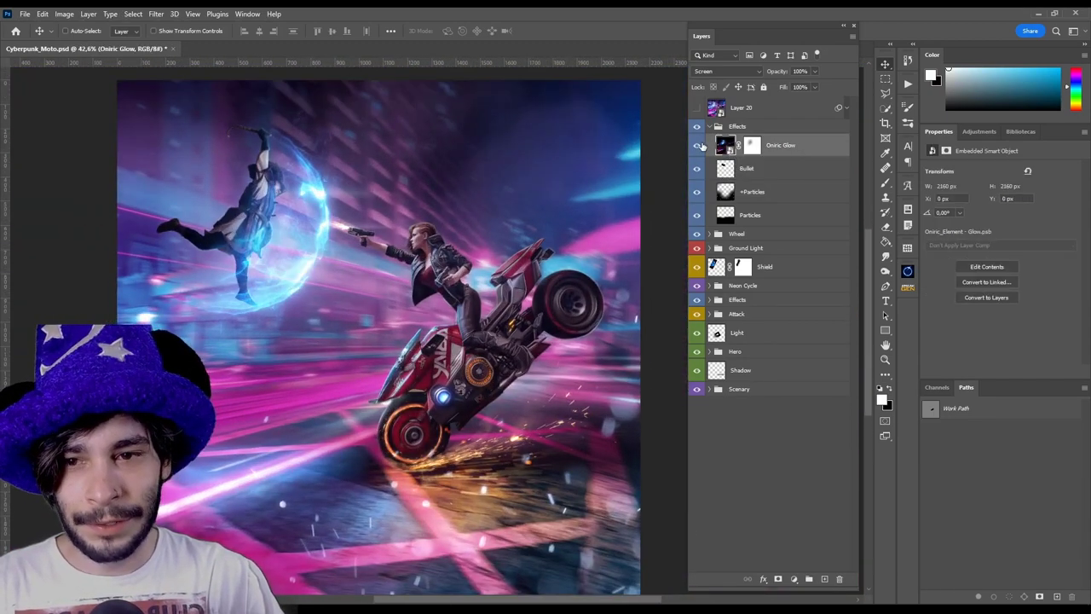
{"action": "left_click", "coordinate": [698, 145]}
{"action": "left_click", "coordinate": [697, 145]}
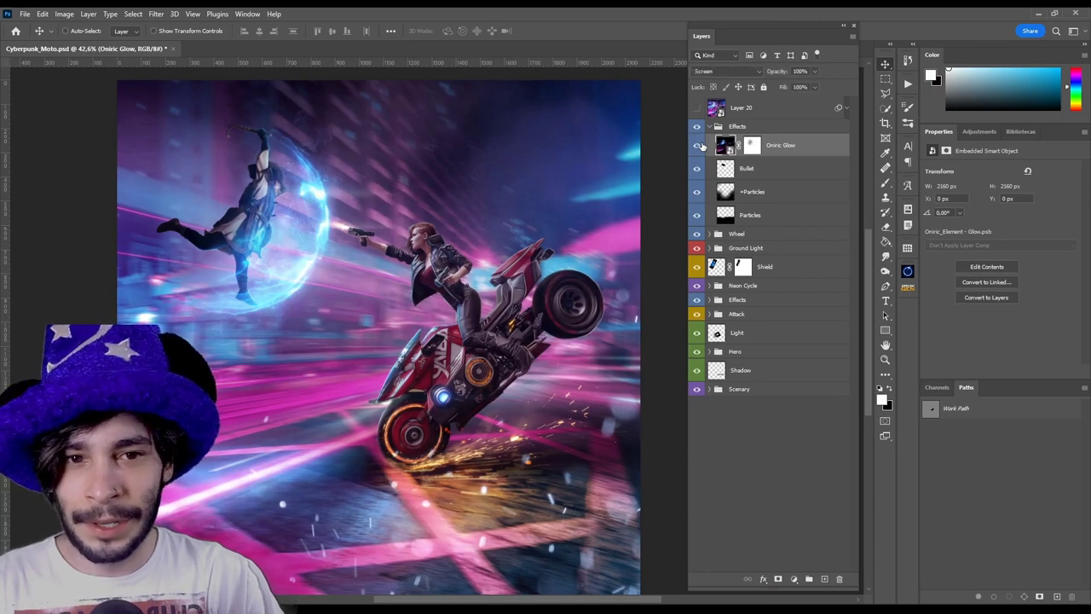
{"action": "left_click", "coordinate": [697, 145]}
{"action": "left_click", "coordinate": [697, 145]}
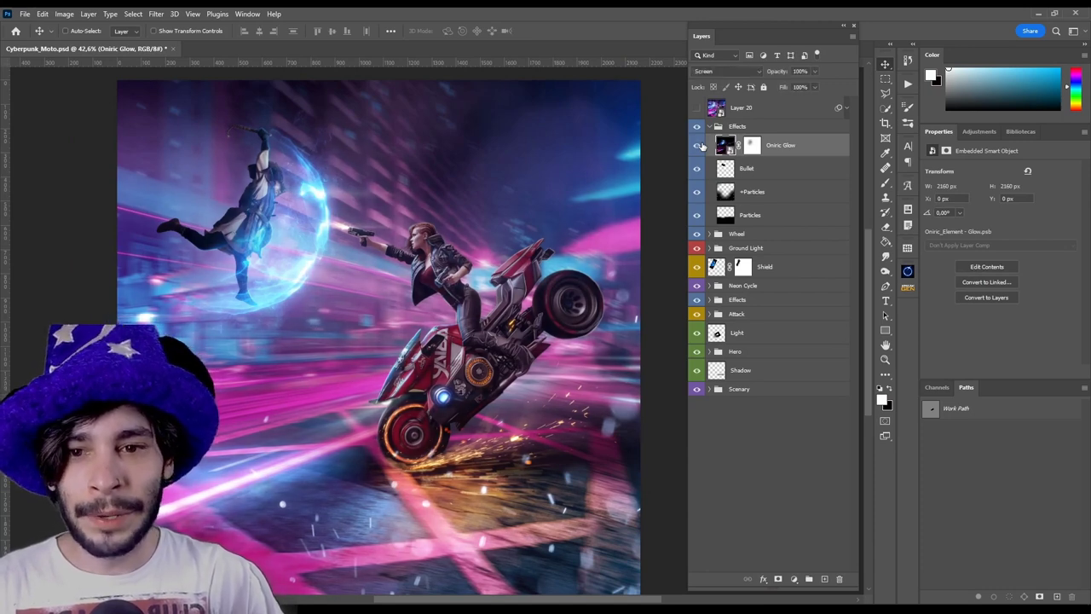
Step: Collapse the Effects group and compare the composite with it hidden and shown
{"action": "left_click", "coordinate": [719, 130]}
{"action": "left_click", "coordinate": [712, 126]}
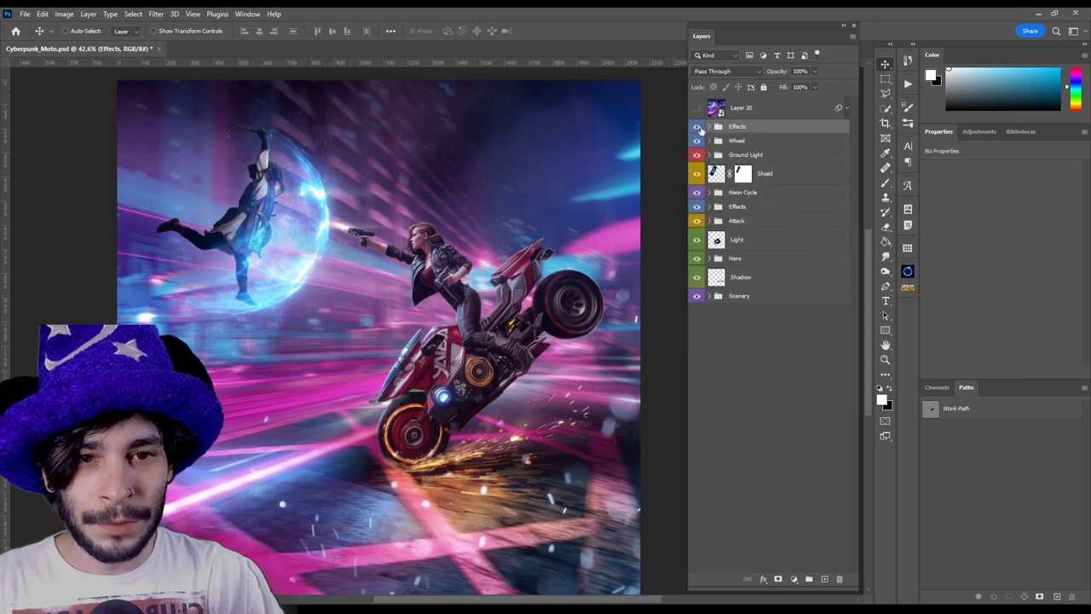
{"action": "left_click", "coordinate": [698, 126]}
{"action": "left_click", "coordinate": [698, 126]}
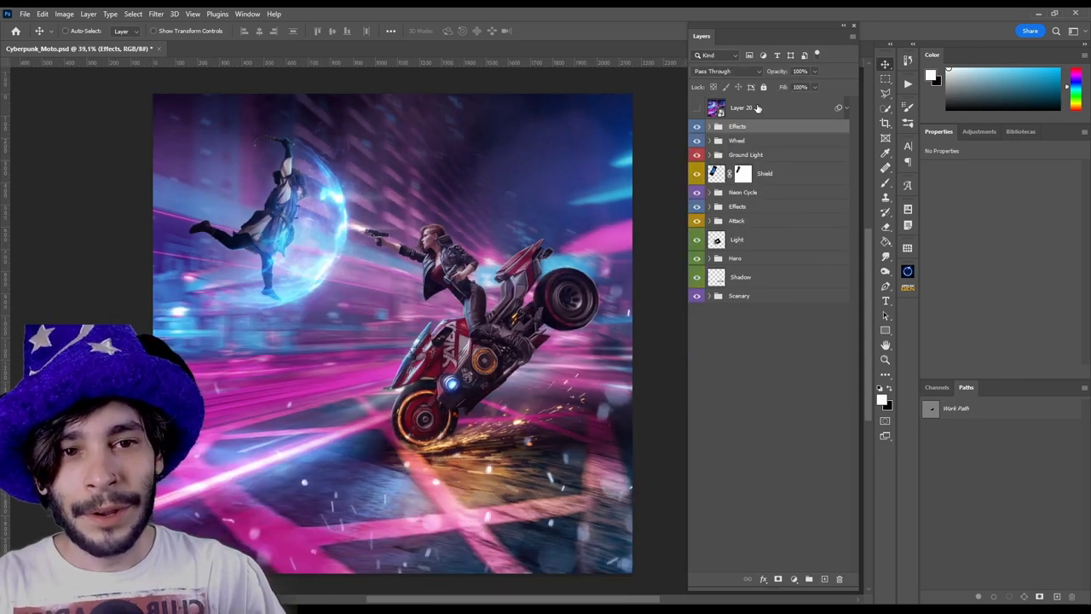
{"action": "left_click", "coordinate": [757, 108]}
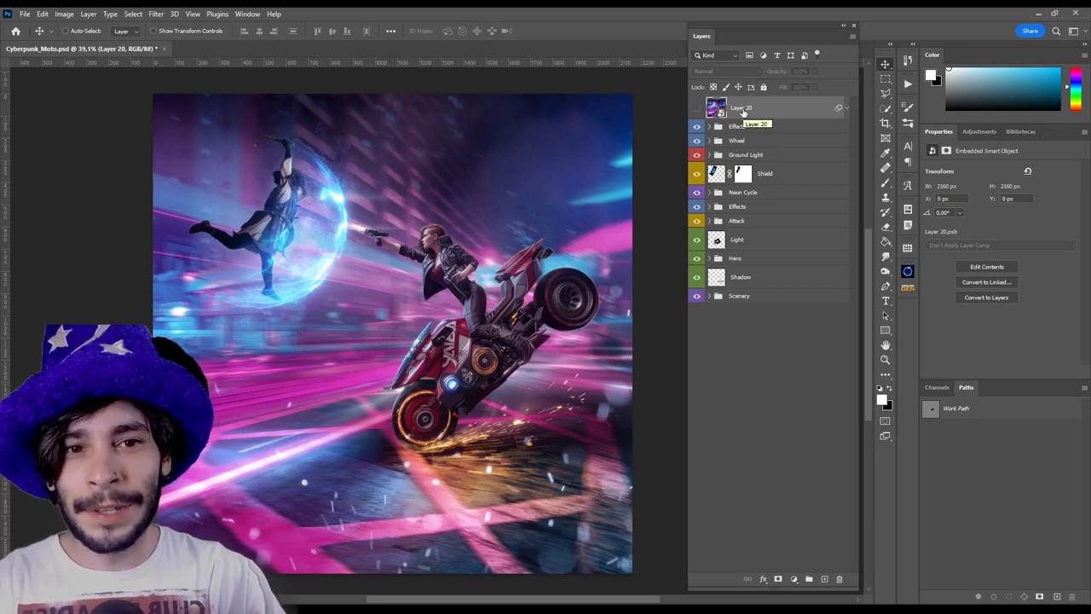
Step: Turn on the final graded Layer 20 and expand its smart filters
{"action": "left_click", "coordinate": [696, 108]}
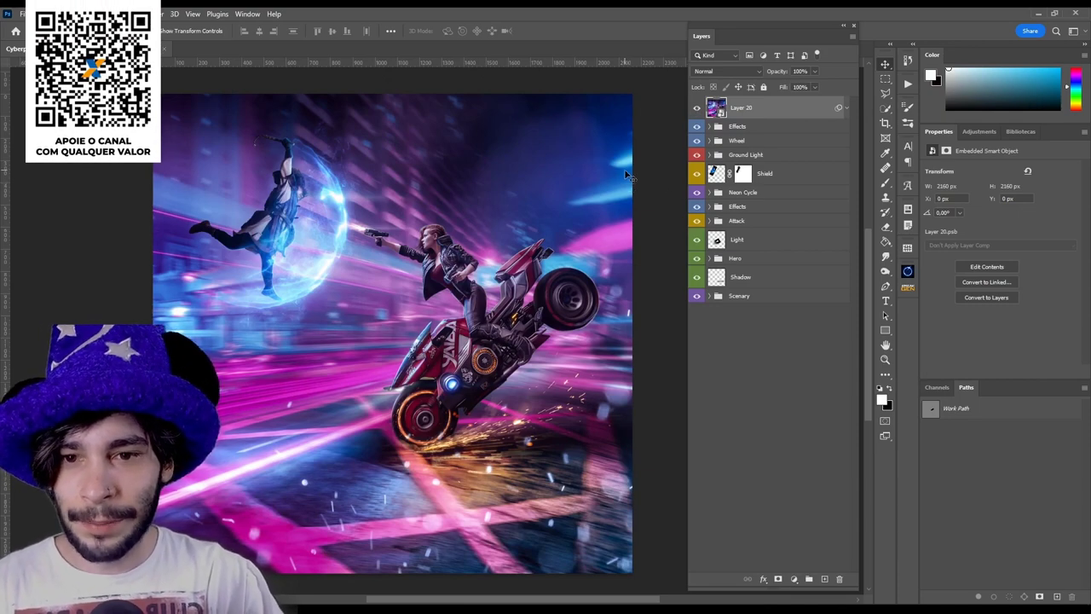
{"action": "scroll", "coordinate": [431, 234], "scroll_direction": "up", "scroll_amount": 5}
{"action": "scroll", "coordinate": [430, 234], "scroll_direction": "down", "scroll_amount": 5}
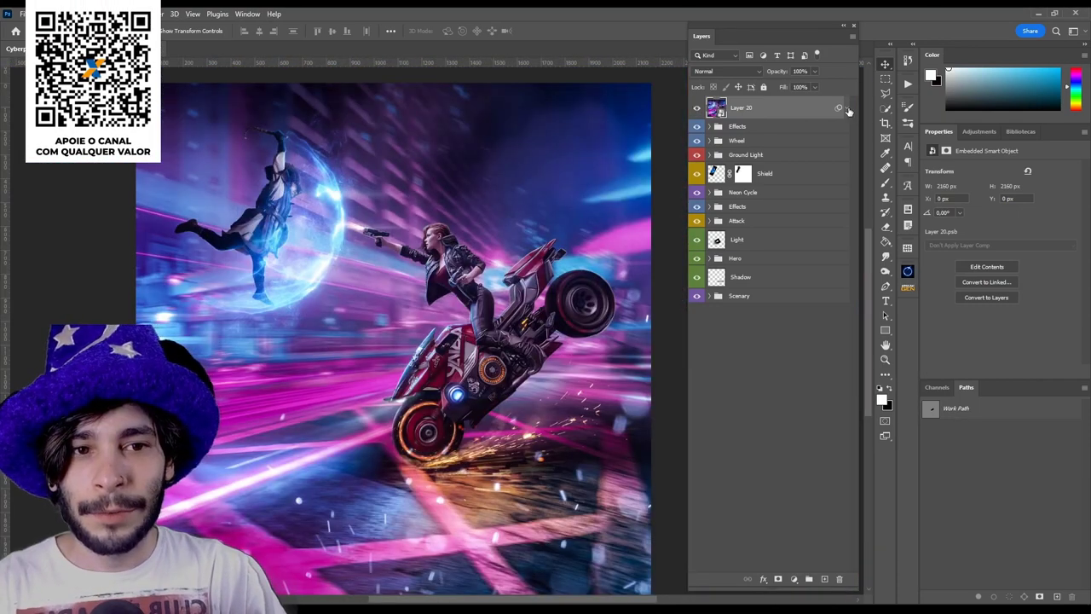
{"action": "left_click", "coordinate": [846, 108]}
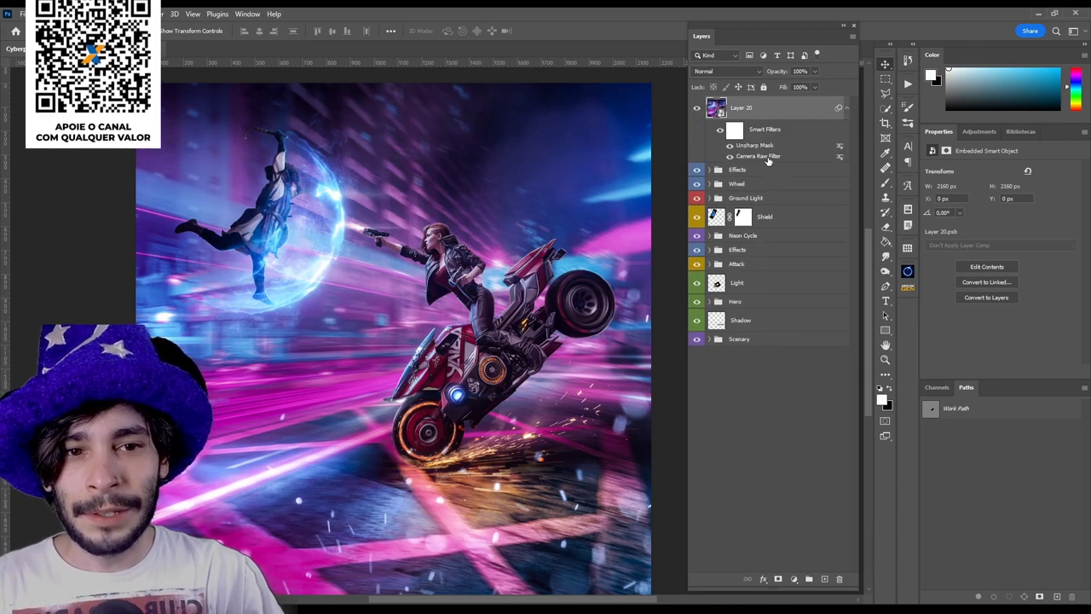
Step: Inspect the Camera Raw grade, cancel unchanged, and dock the layer list with Channels and Paths
{"action": "double_click", "coordinate": [757, 156]}
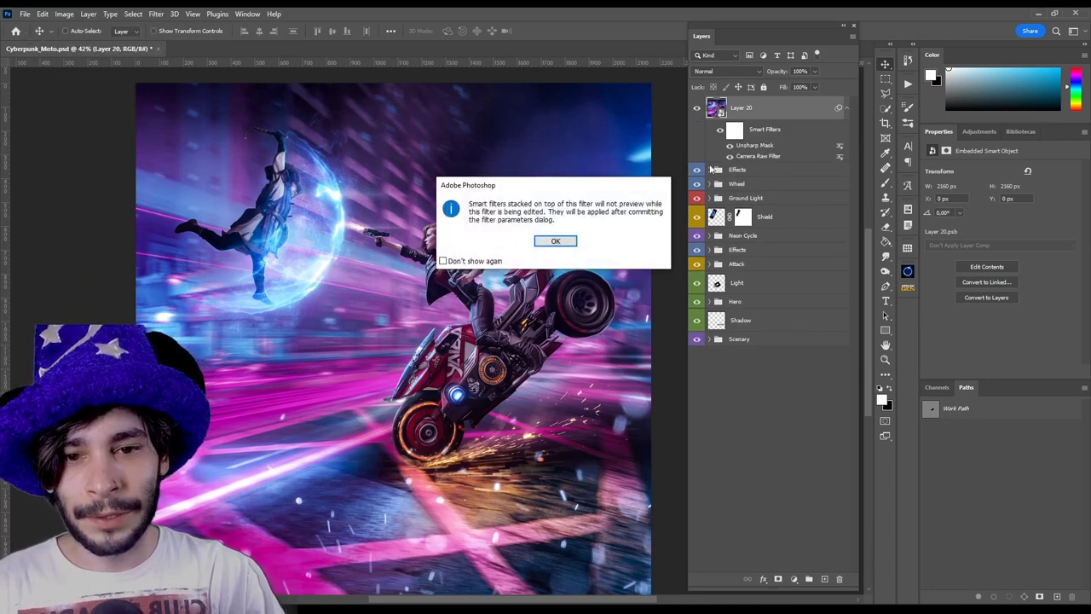
{"action": "left_click", "coordinate": [555, 241]}
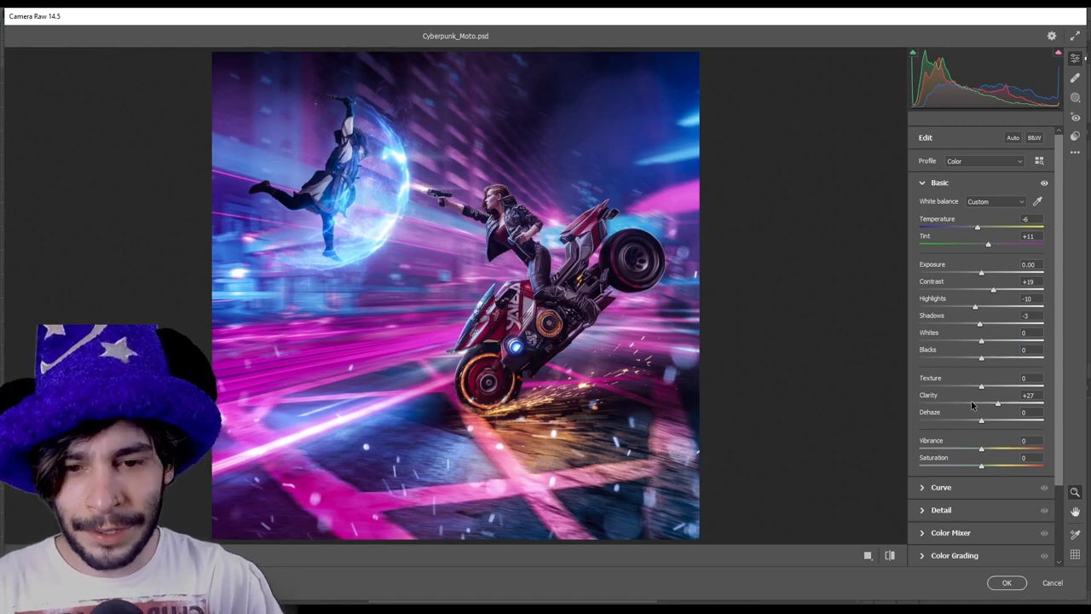
{"action": "left_click", "coordinate": [1051, 583]}
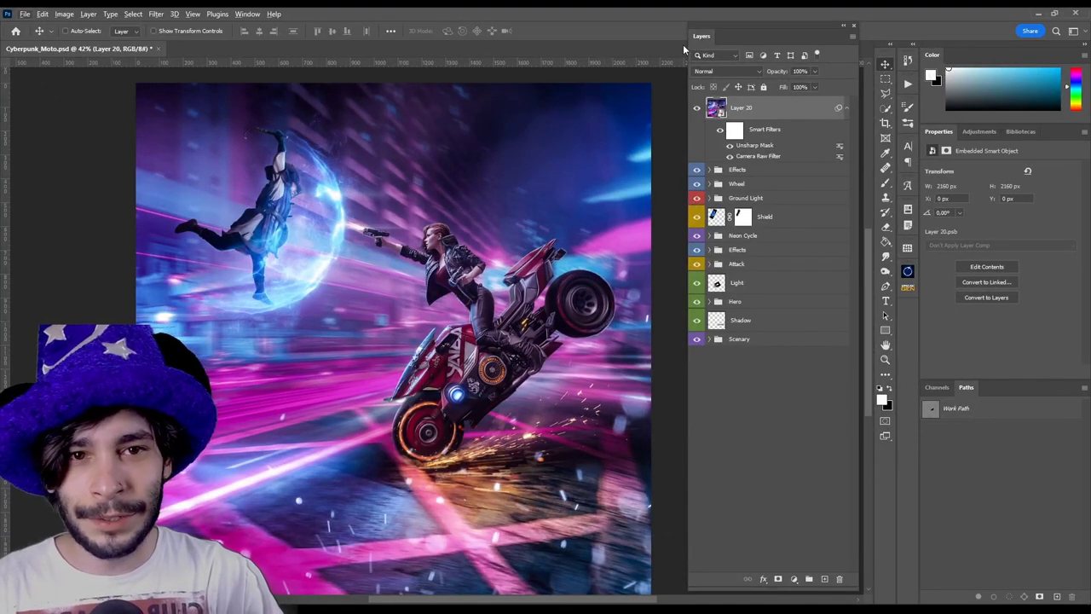
{"action": "mouse_move", "coordinate": [700, 36]}
{"action": "left_mouse_down"}
{"action": "mouse_move", "coordinate": [1000, 389]}
{"action": "mouse_move", "coordinate": [933, 388]}
{"action": "left_mouse_up"}
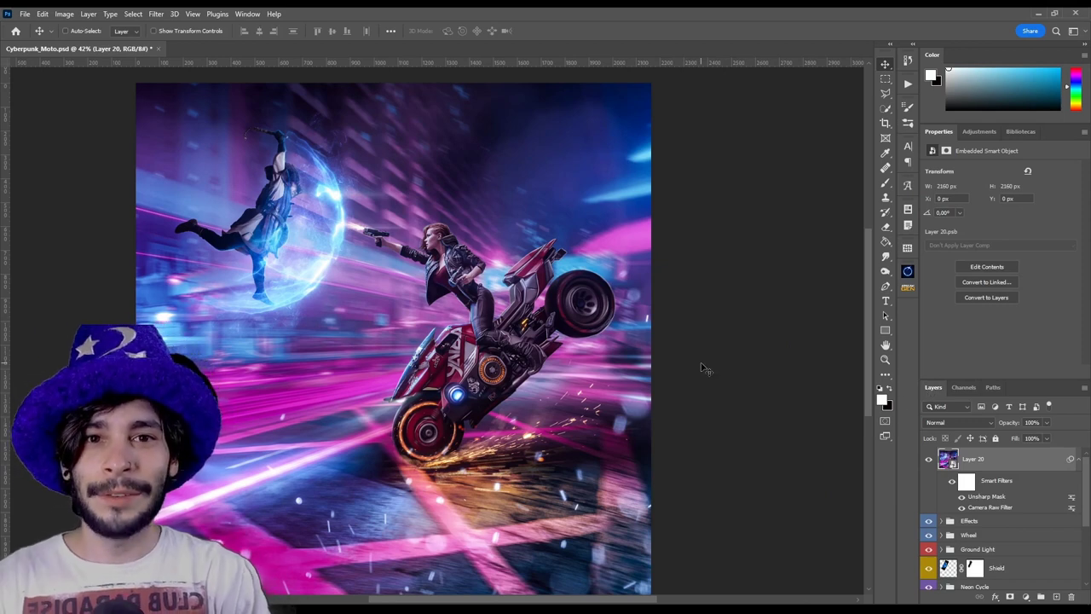